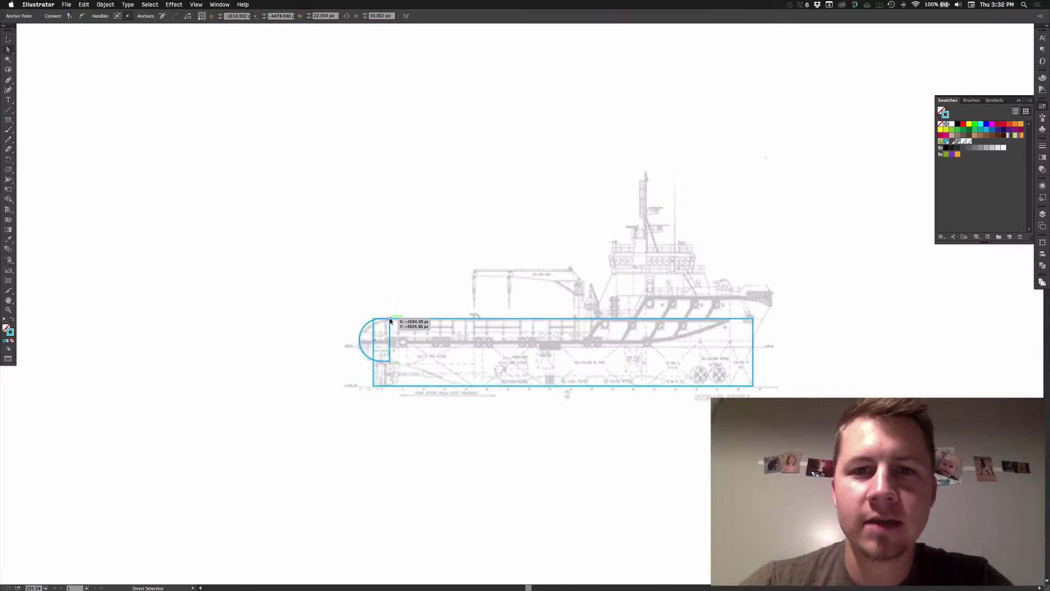
- Add an anchor point to the hull outline's stern edge and move its upper stern corner forward to slant that edge
drag(350, 286, 475, 427)
click(368, 260)
key(super+y)
drag(368, 154, 421, 154)
click(416, 108)
key(super+y)
key(super+minus)
key(super+minus)
key(super+minus)
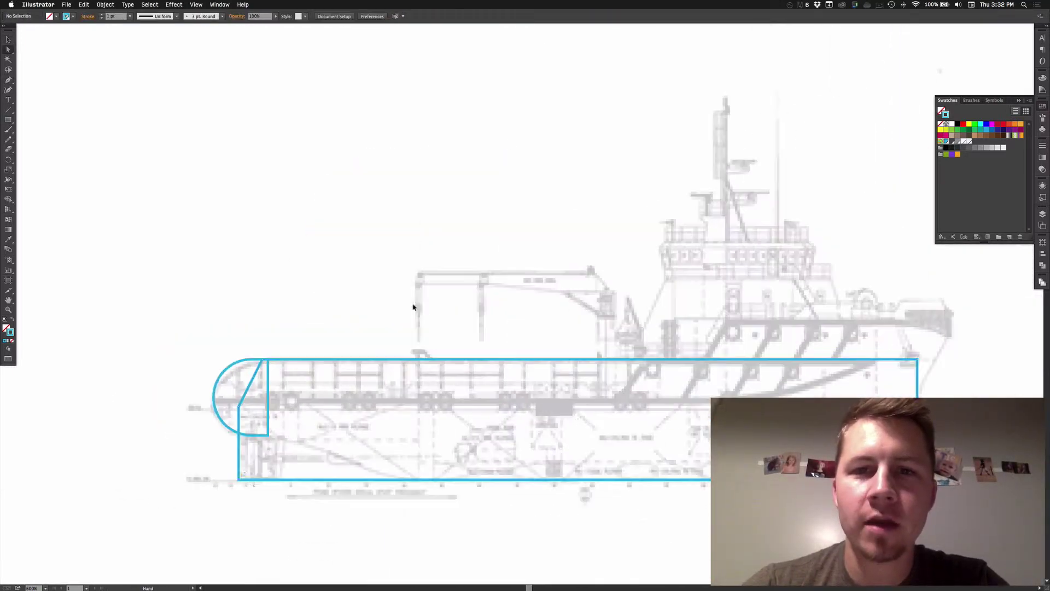
- Round the hull outline's lower stern corner
click(239, 480)
click(223, 15)
drag(703, 438, 673, 438)
drag(703, 318, 724, 318)
key(super+z)
key(super+z)
- Round the hull outline's lower bow corner to match the stern
key(super+minus)
key(super+minus)
click(562, 243)
click(224, 15)
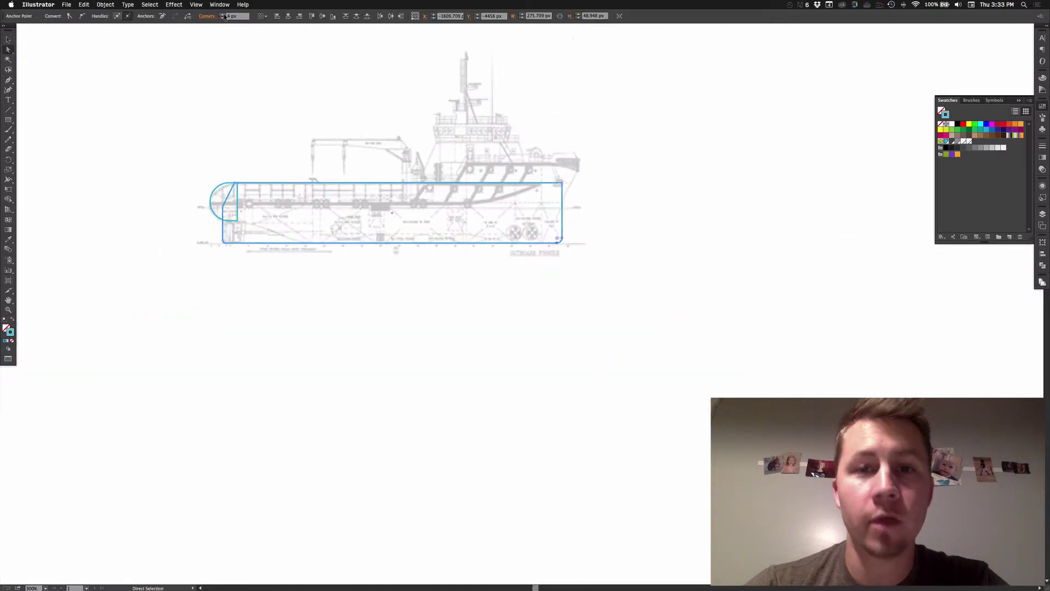
- Draw a rectangle over the blueprint's bow, move its lower corners to follow the hull line, and round its upper front corner
click(350, 82)
drag(465, 104, 638, 283)
key(m)
mouse_move(411, 169)
mouse_down()
mouse_move(616, 360)
mouse_move(559, 360)
mouse_up()
key(a)
mouse_move(604, 177)
mouse_down()
mouse_move(514, 243)
mouse_move(653, 169)
mouse_up()
key(super+z)
drag(559, 360, 559, 337)
drag(637, 178, 604, 205)
key(super+minus)
key(super+minus)
- Draw a rectangle about 58 × 11 px over the railing above the bridge and round its upper corners
drag(265, 254, 420, 310)
key(m)
drag(487, 199, 629, 227)
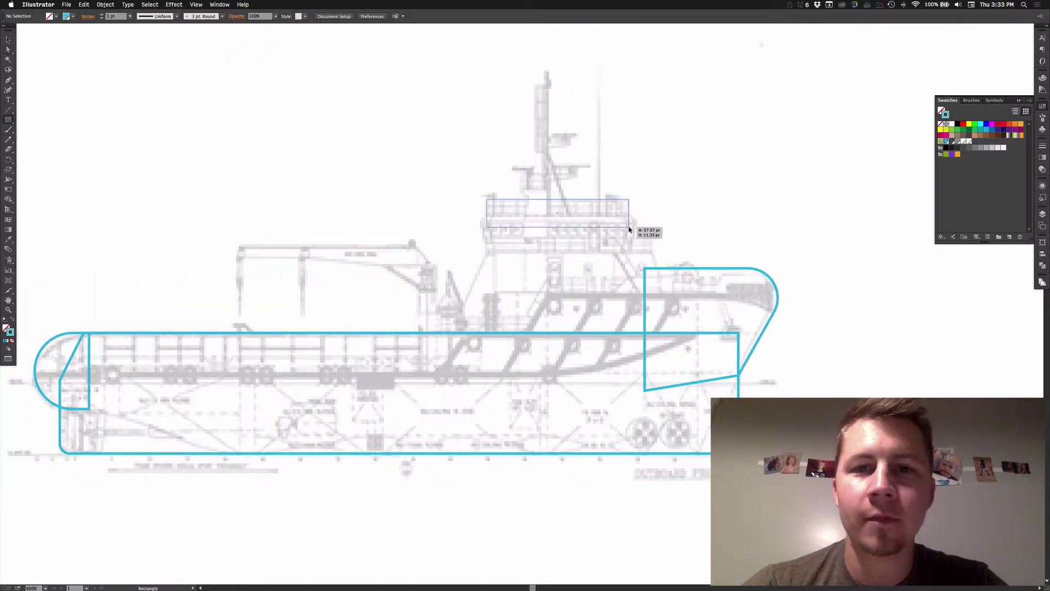
key(a)
click(223, 15)
- Draw the bridge as a rectangle tapered inward at its lower corners and slightly round its upper corners
key(m)
drag(477, 214, 644, 251)
key(a)
drag(477, 251, 489, 251)
drag(643, 251, 631, 251)
click(223, 15)
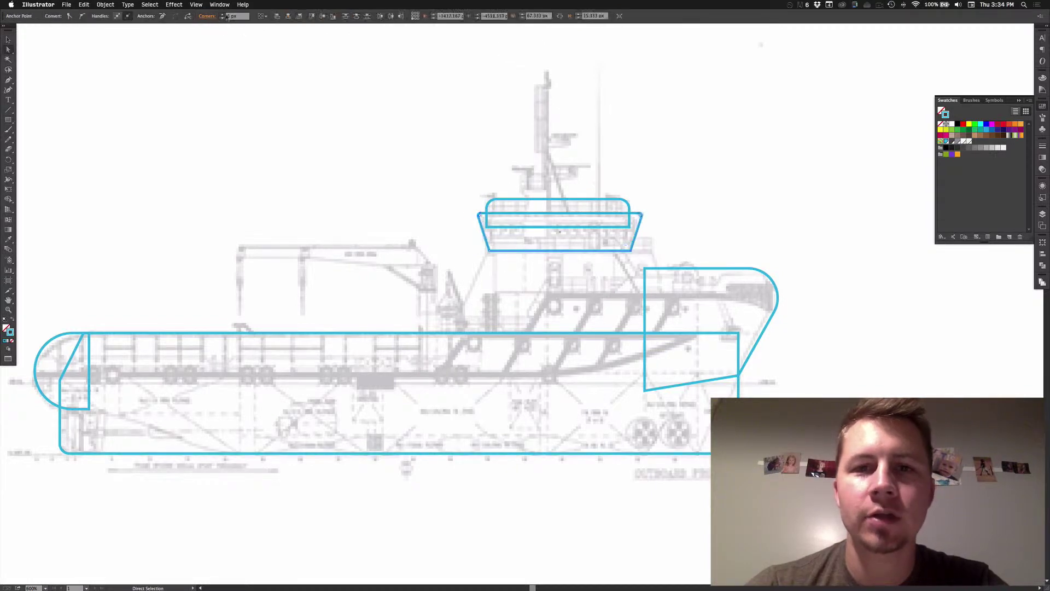
click(223, 14)
key(v)
- Draw the superstructure below the bridge, slanting its rear edge and adding an anchor point so only the lower front edge slants
key(m)
drag(439, 352, 653, 236)
key(a)
drag(439, 237, 495, 237)
drag(653, 237, 614, 237)
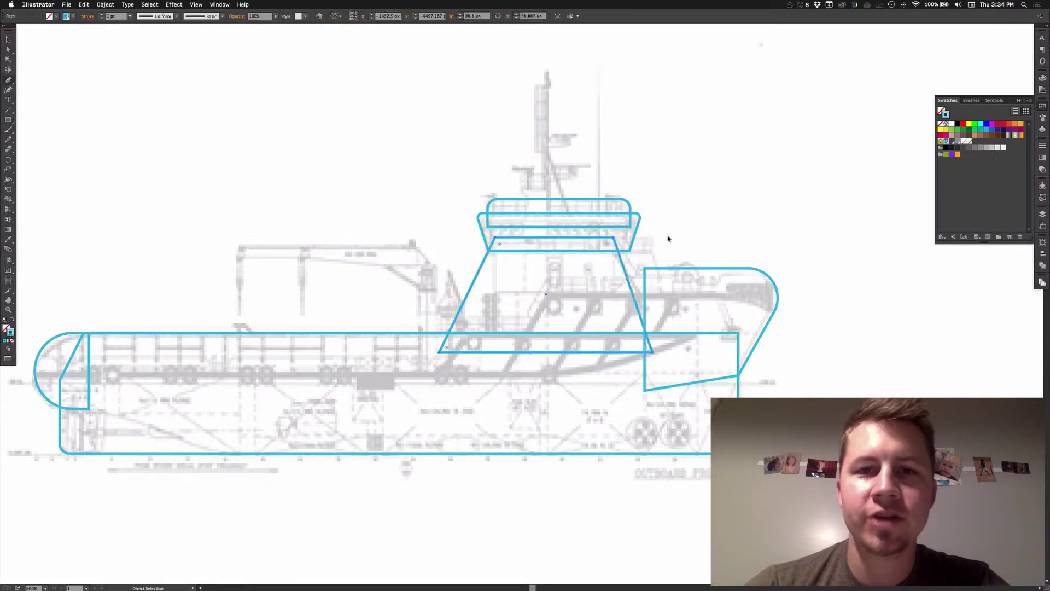
key(super+z)
click(652, 251)
drag(653, 351, 682, 352)
- Draw narrow rectangles over the two mast sections and a tall thin rectangle over the antenna beside them
key(super+minus)
key(m)
drag(521, 138, 534, 253)
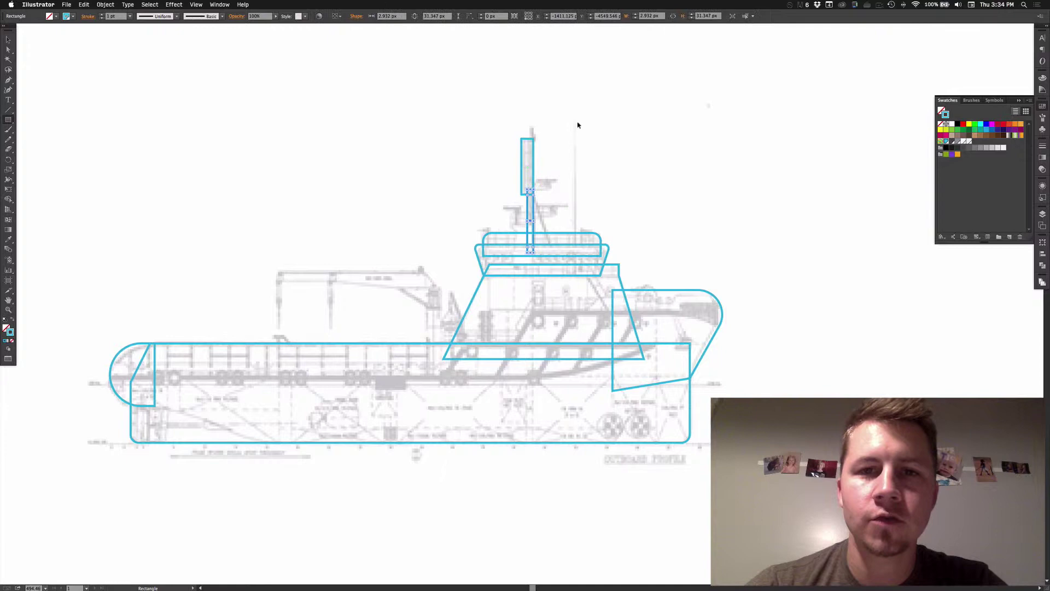
drag(579, 122, 574, 265)
- Draw small rectangles for the platforms and equipment around the mast and move the mast's lower front corner forward
drag(502, 205, 522, 210)
key(a)
drag(533, 252, 553, 253)
key(m)
drag(515, 209, 534, 226)
mouse_move(567, 206)
mouse_down()
mouse_move(529, 209)
mouse_move(555, 217)
mouse_up()
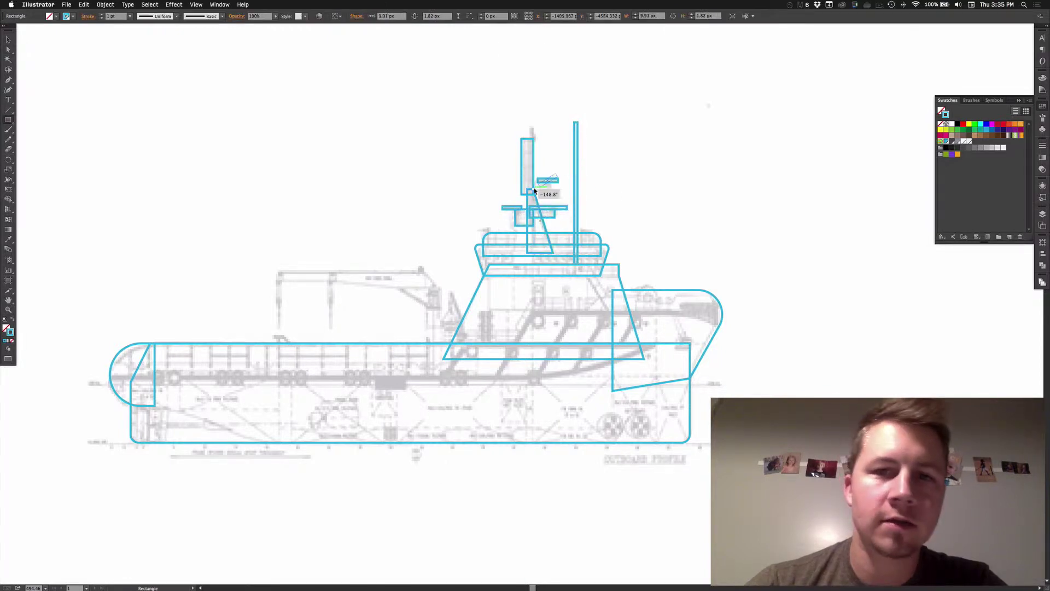
key(super+z)
- Draw the crane's boom with a slanted upper front corner and add a post about 8 × 32 px beneath its front end
drag(509, 139, 815, 140)
drag(663, 284, 584, 321)
drag(648, 244, 218, 201)
drag(488, 389, 650, 389)
mouse_move(480, 236)
mouse_down()
mouse_move(665, 254)
mouse_move(643, 236)
mouse_up()
drag(664, 254, 648, 326)
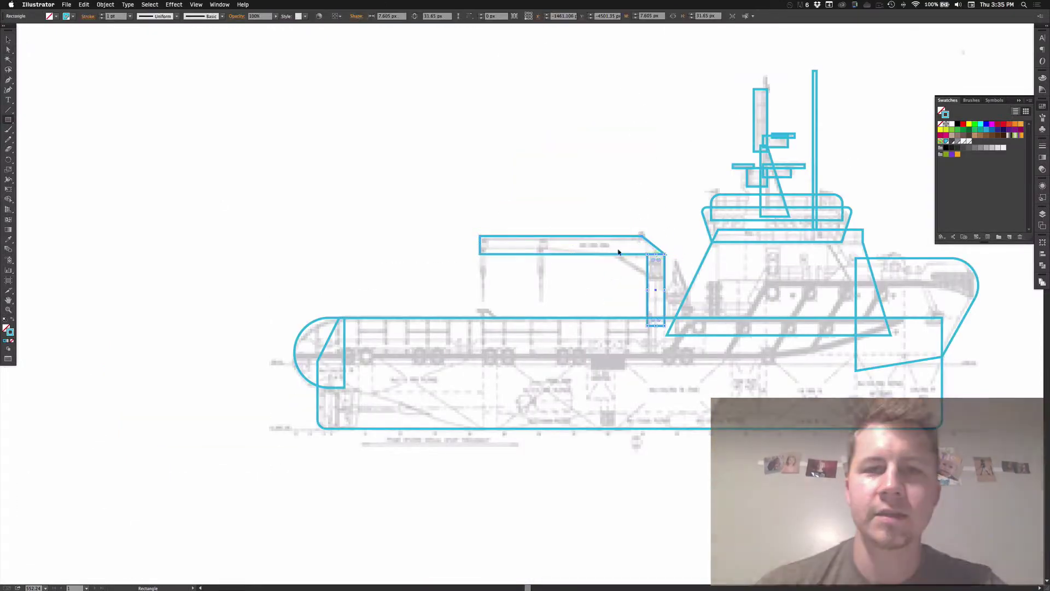
scroll(618, 251, down, 5)
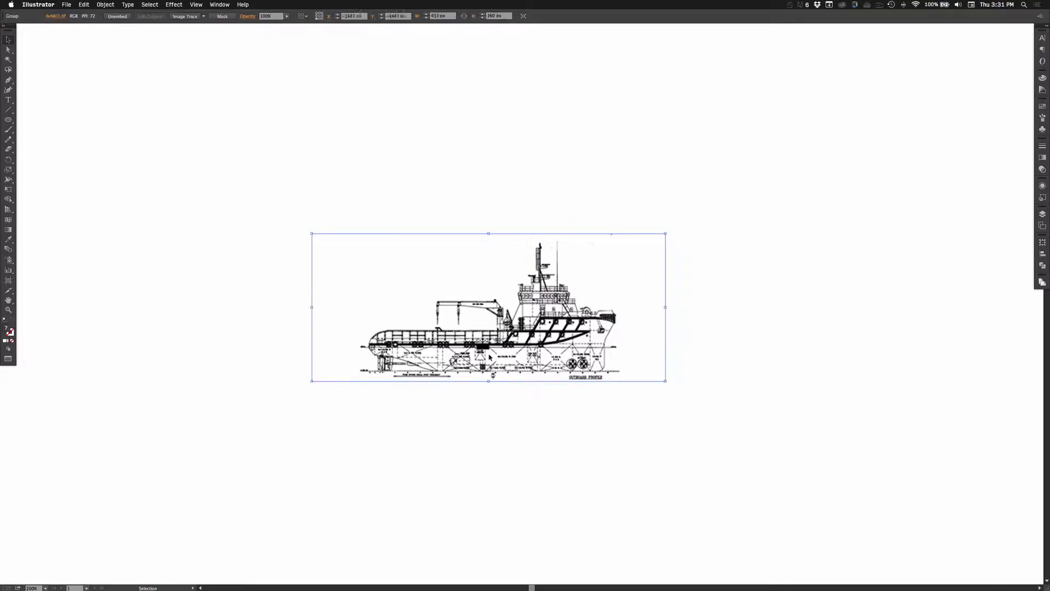
- Draw a rectangle about 299 × 50.5 px over the hull of the ship blueprint
click(491, 396)
key(m)
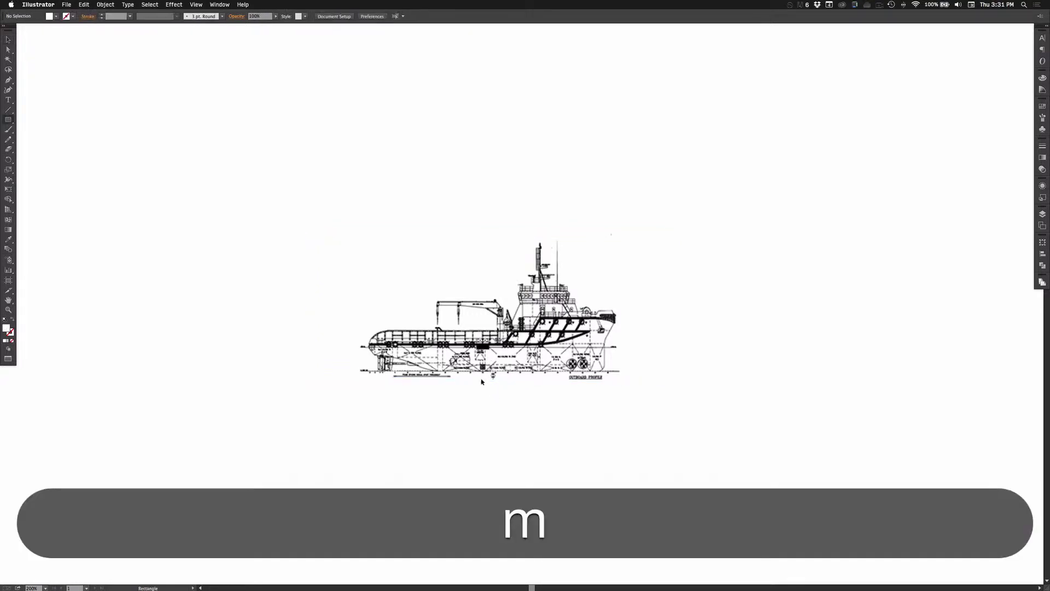
drag(359, 328, 605, 373)
key(space)
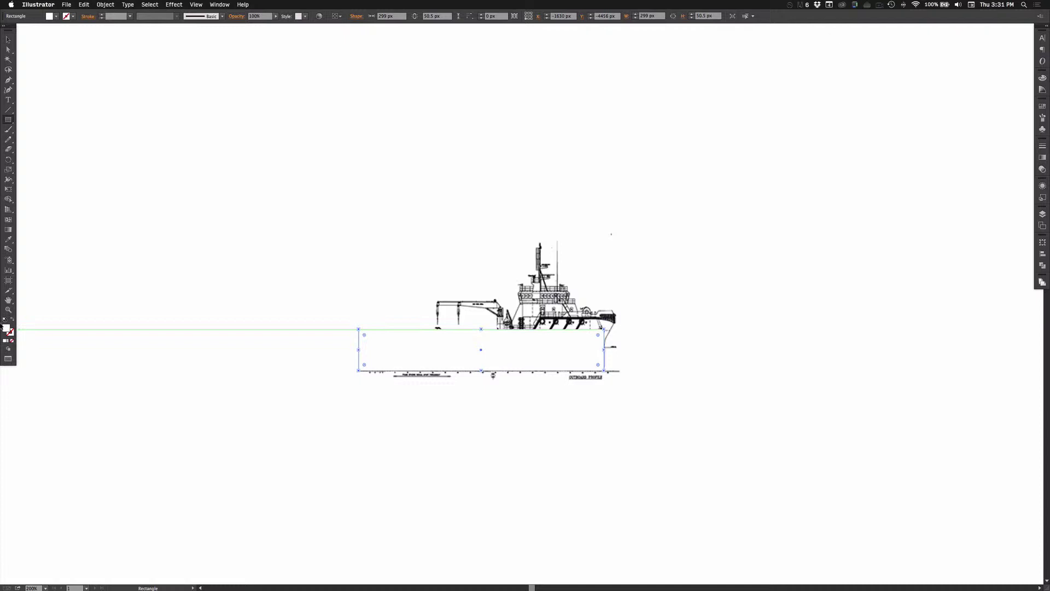
- Give the hull rectangle a black stroke and no fill
click(5, 320)
super+click(239, 305)
key(v)
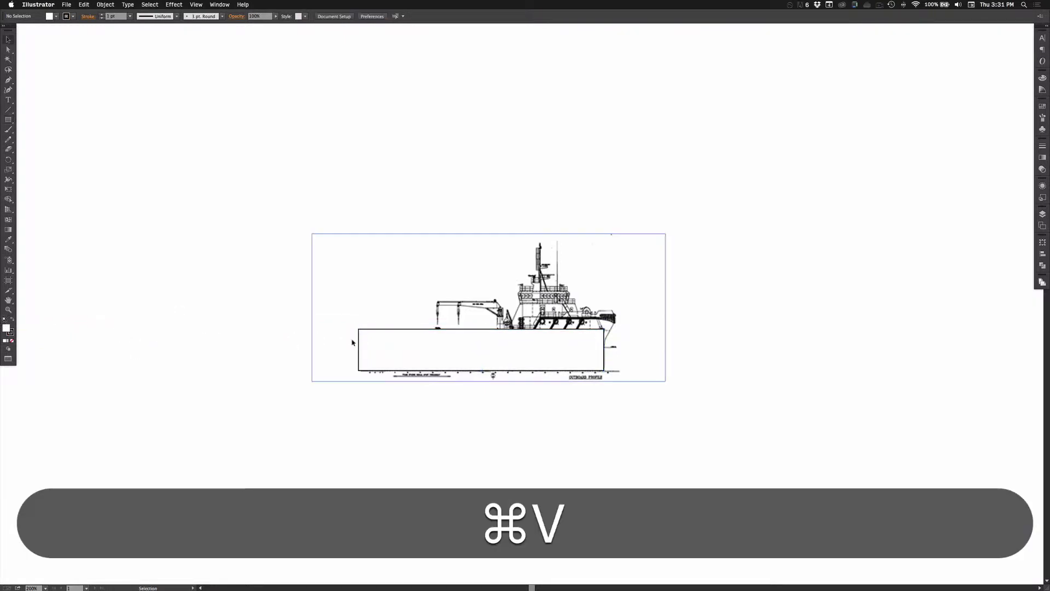
click(354, 343)
click(375, 341)
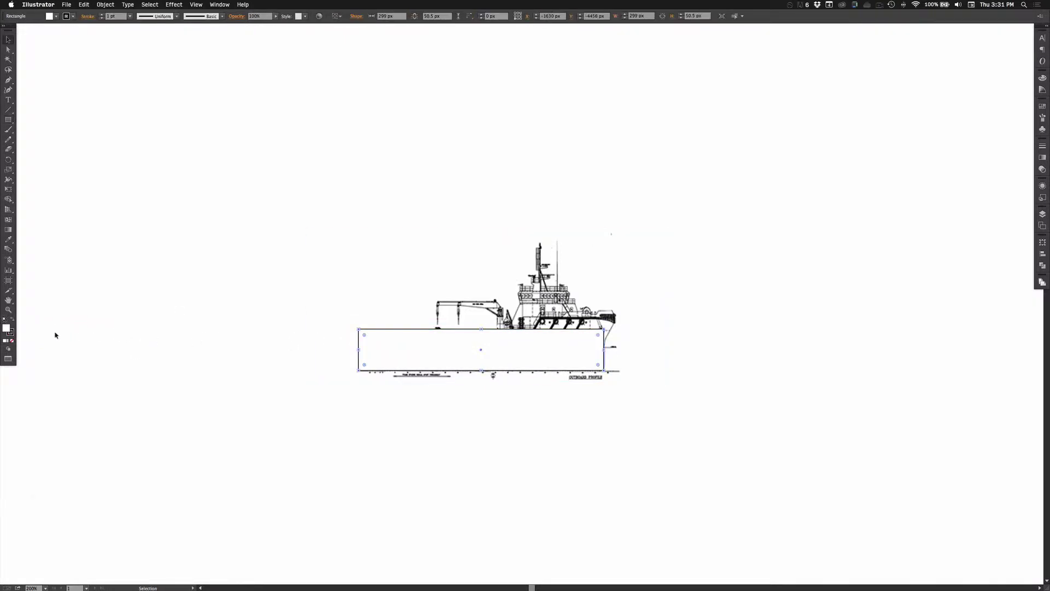
click(12, 340)
- Pull the hull rectangle's stern edge inward, narrowing it to about 287 px
click(206, 326)
click(360, 350)
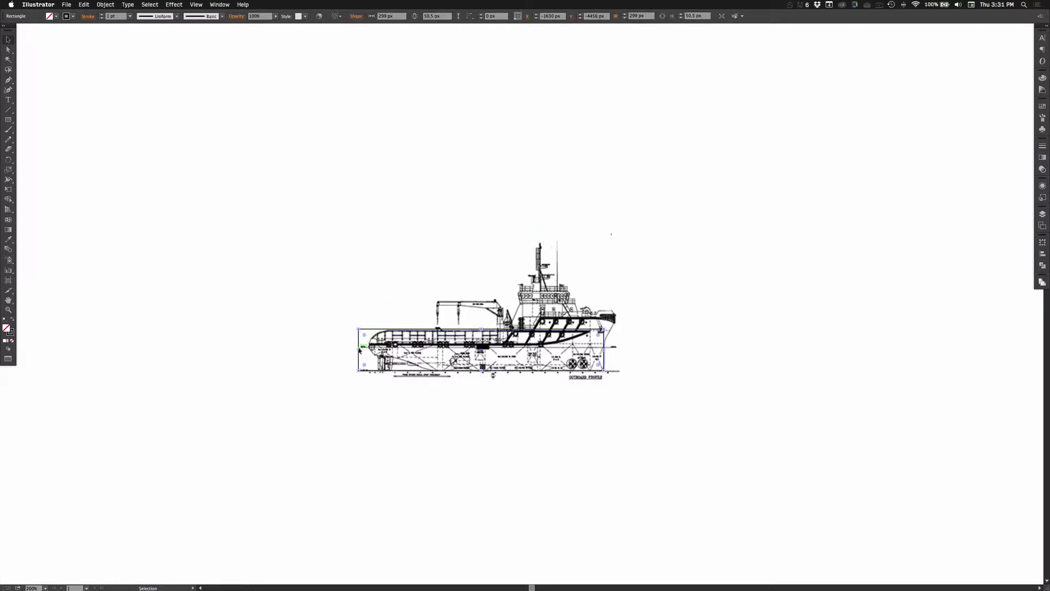
drag(361, 352, 367, 352)
- Set the blueprint image's opacity to 20%
click(352, 312)
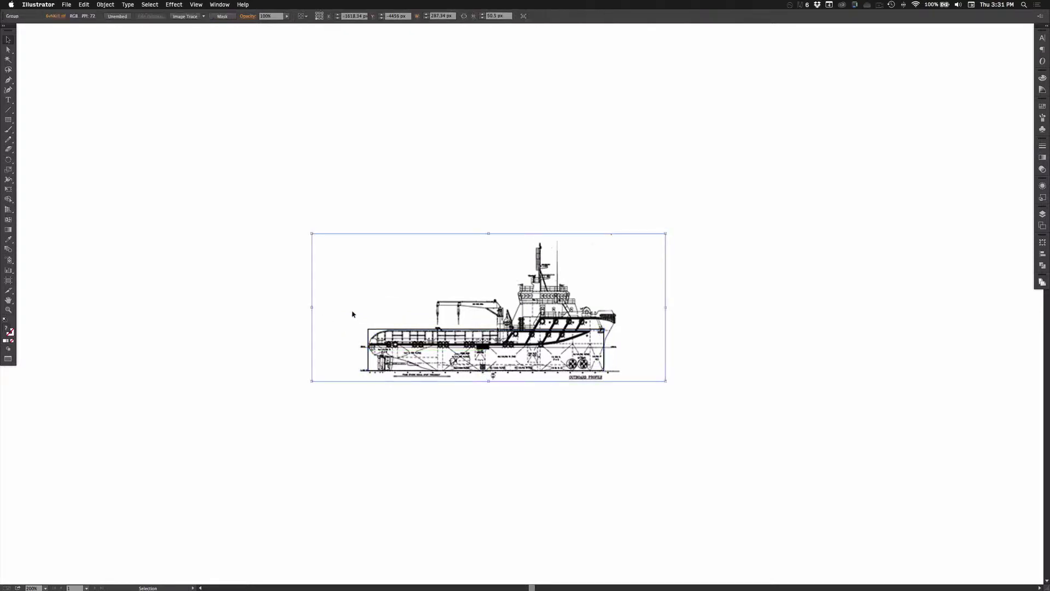
key(super+space)
drag(215, 153, 719, 489)
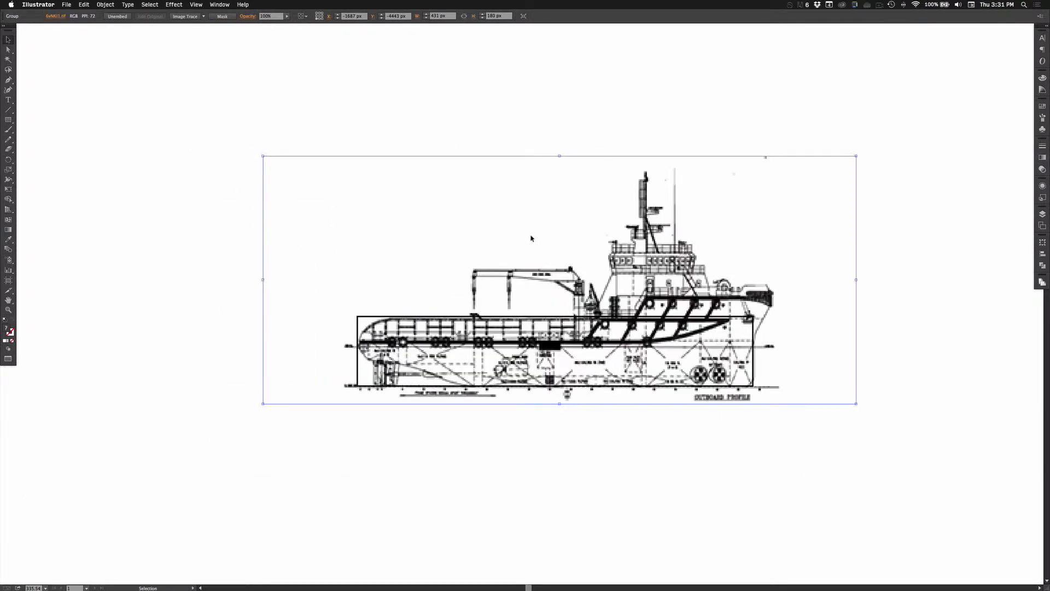
click(1042, 169)
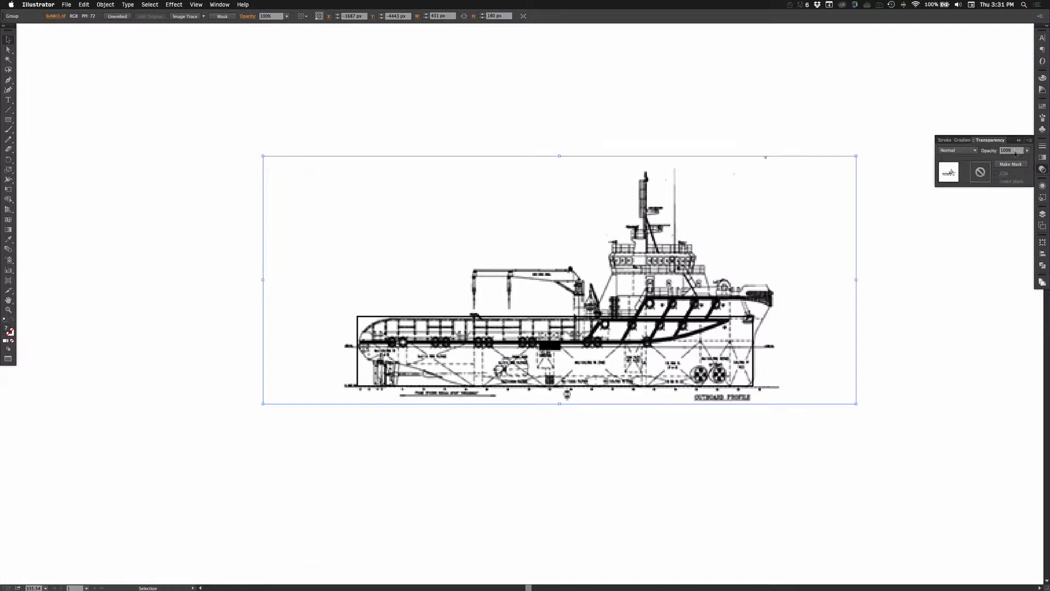
text(50)
key(Return)
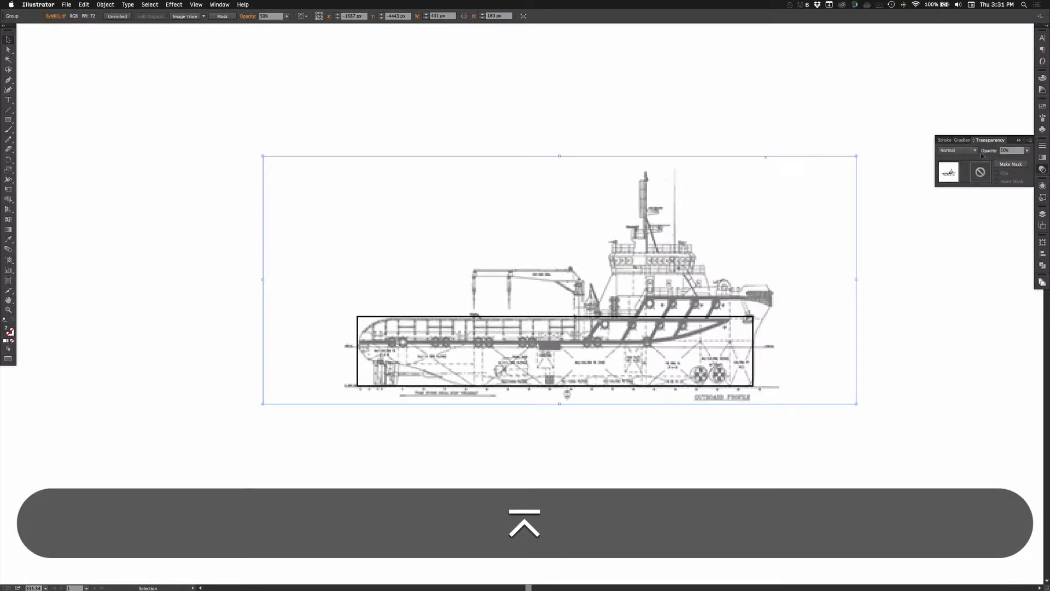
key(shift+Down)
key(shift+Down)
key(shift+Down)
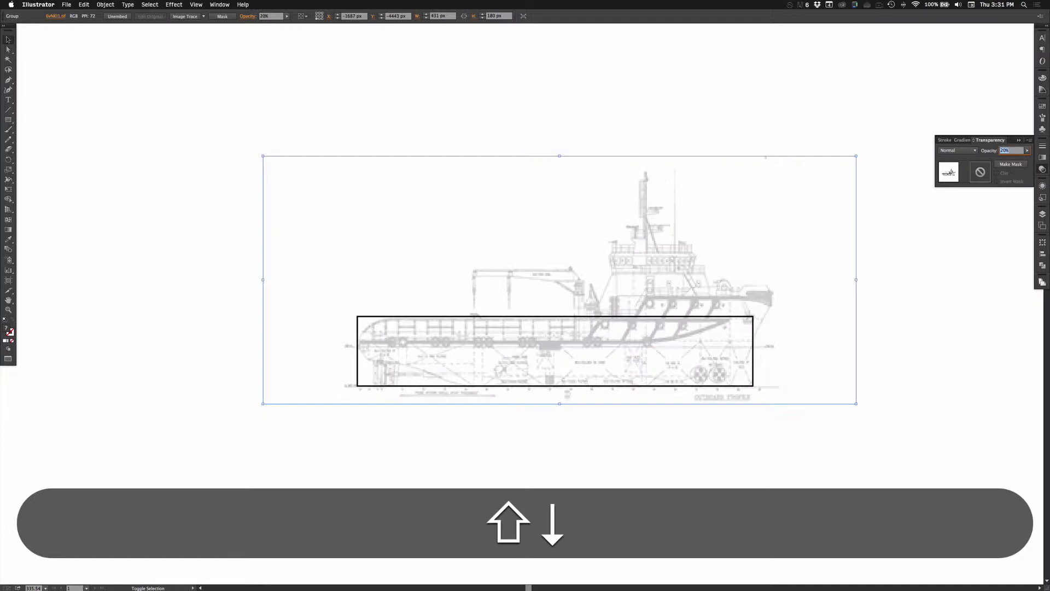
key(shift+Return)
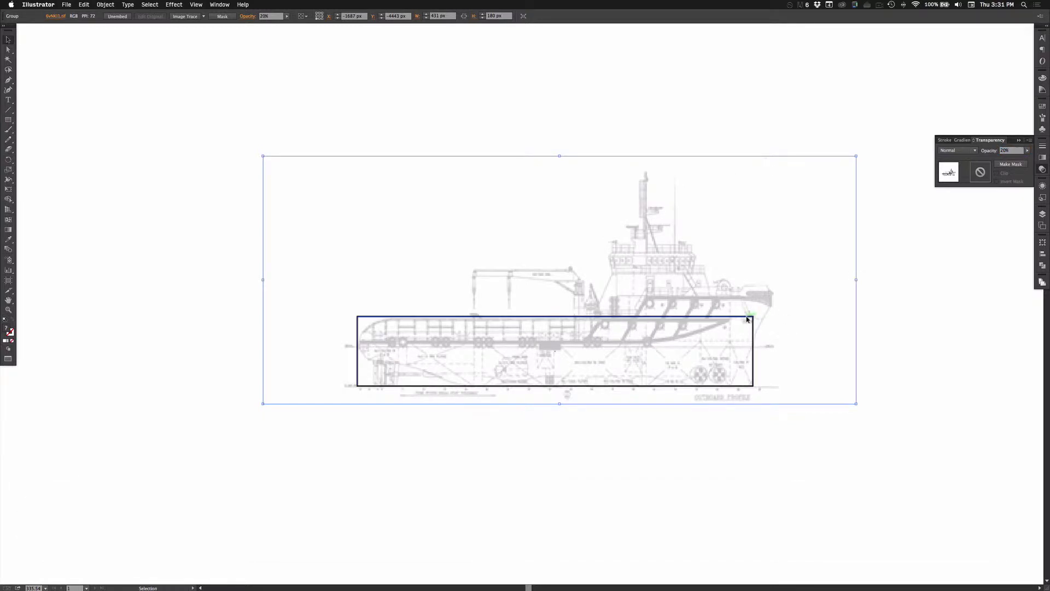
- Change the hull rectangle's stroke to a light blue swatch
click(749, 317)
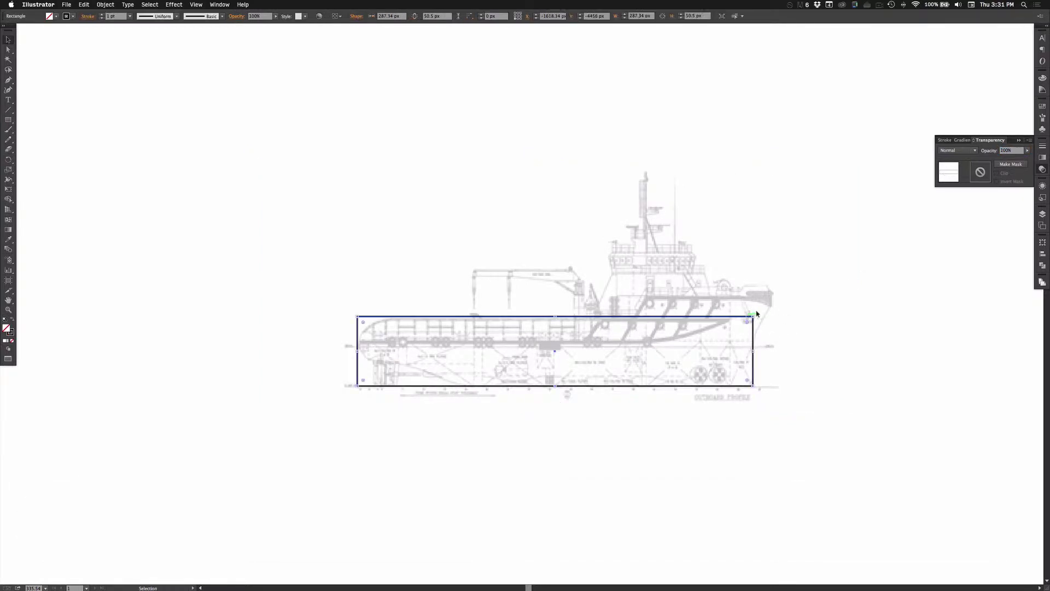
click(9, 332)
click(1042, 107)
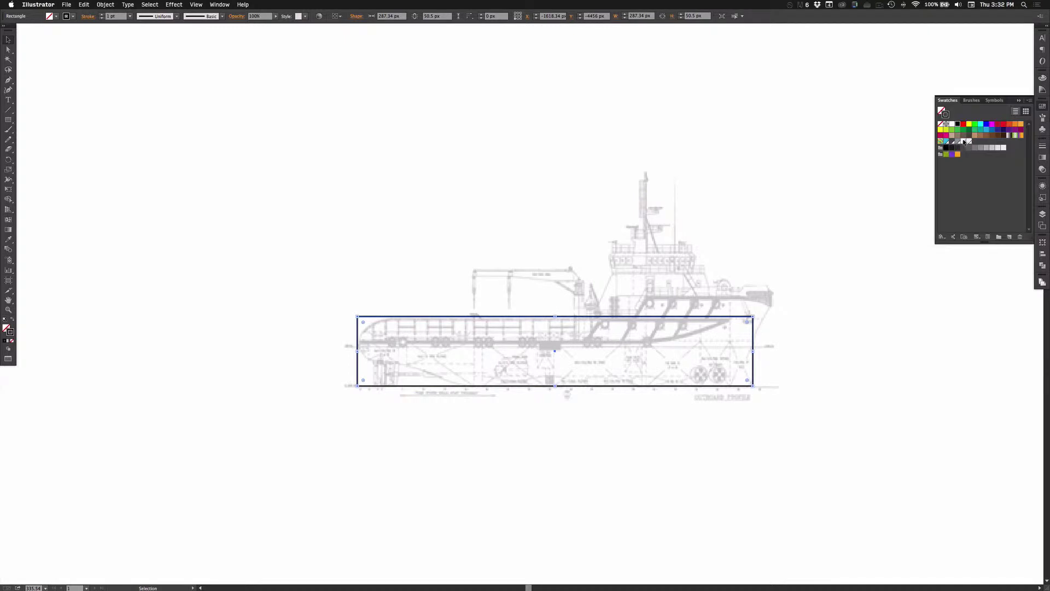
click(946, 142)
click(831, 109)
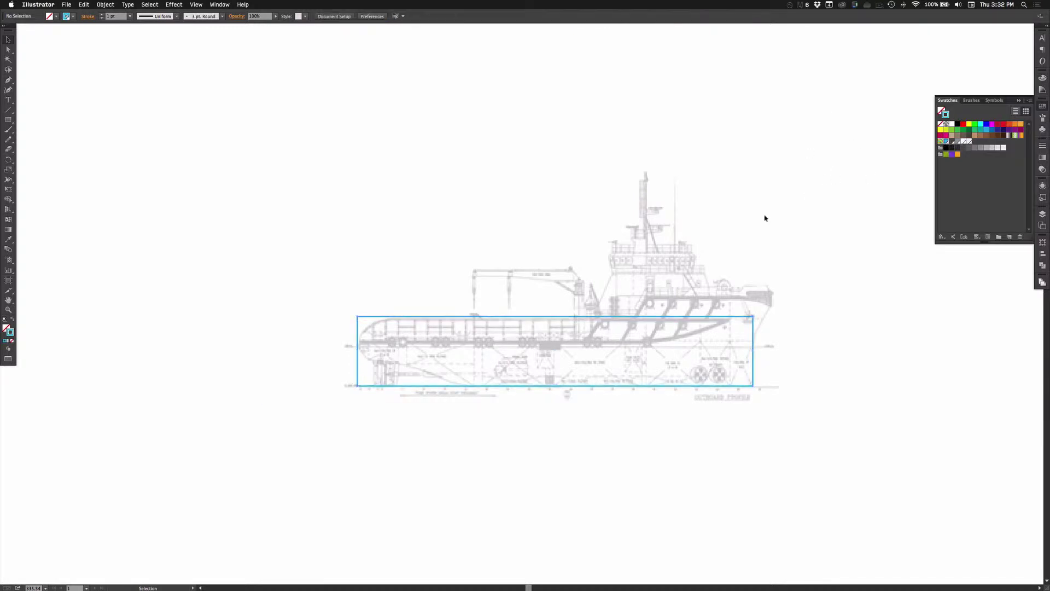
- Lock the blueprint image
click(728, 265)
key(super+2)
- Resize the hull rectangle to about 276 × 49 px by lowering its upper edge and moving its stern edge inward
click(538, 320)
drag(555, 317, 556, 320)
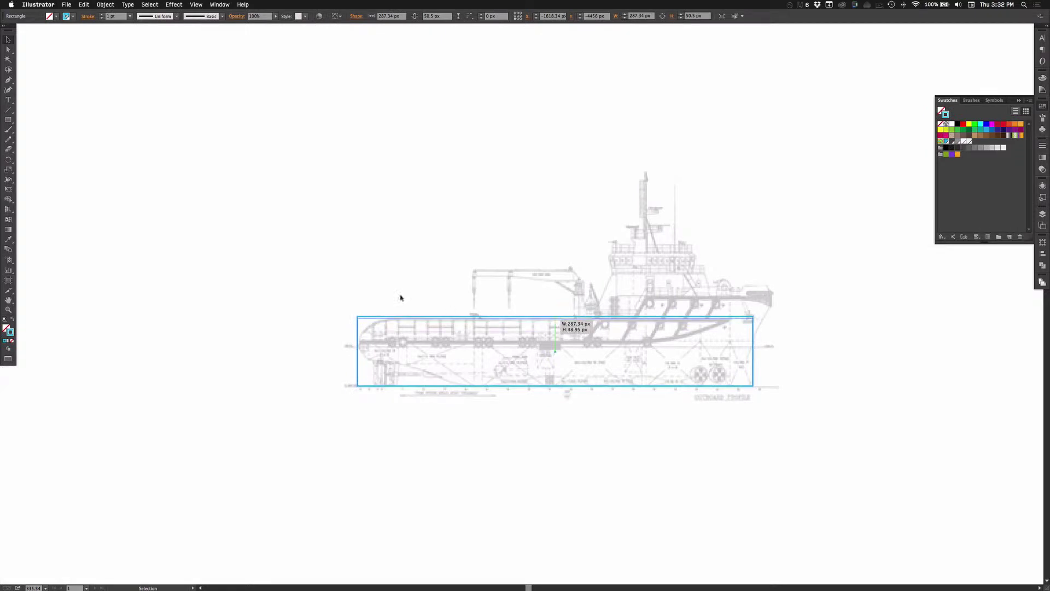
click(374, 299)
key(v)
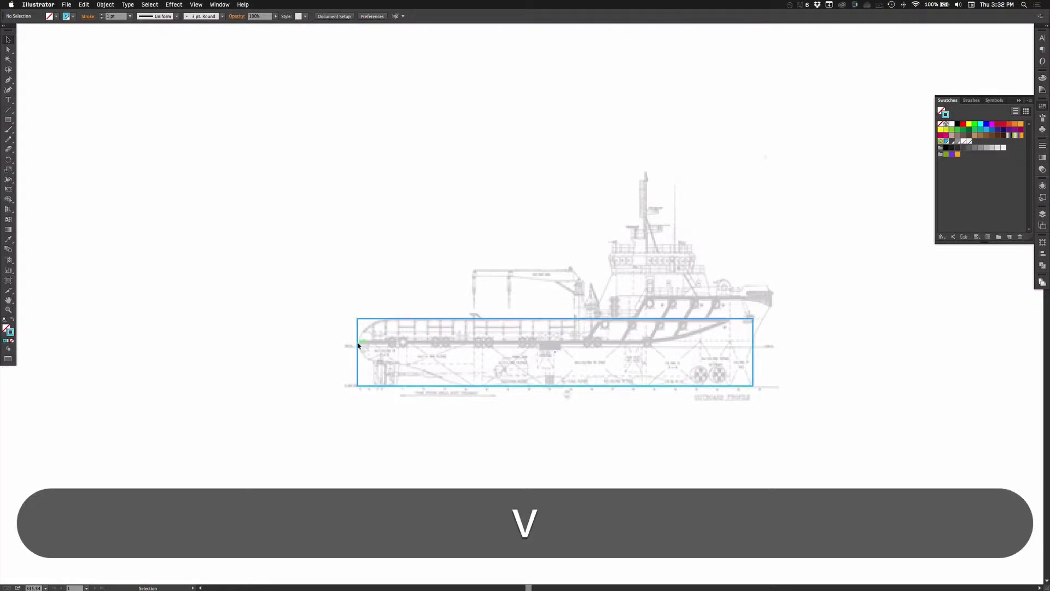
click(357, 344)
drag(357, 352, 374, 355)
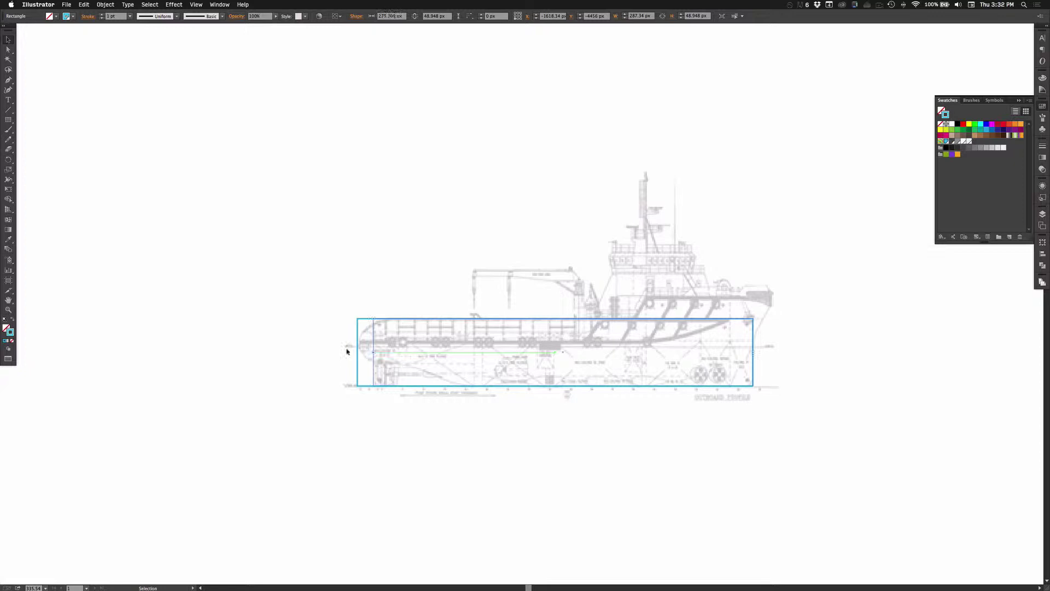
click(347, 351)
- Draw a rectangle about 22 × 31 px over the ship's stern and fully round its two aft corners
key(m)
drag(390, 318, 360, 362)
key(a)
drag(350, 294, 362, 369)
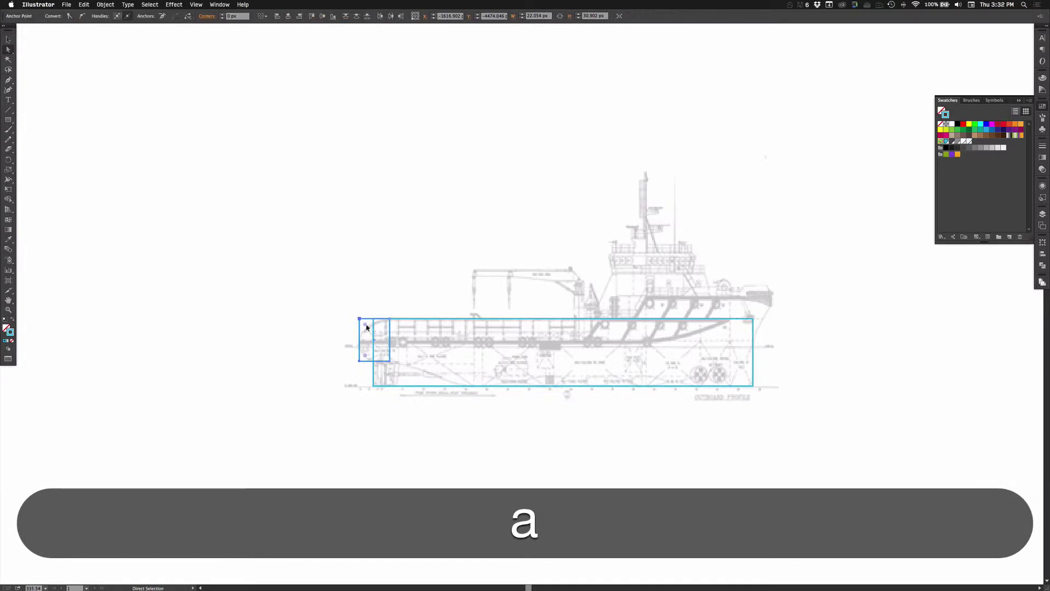
drag(366, 325, 419, 331)
key(shift+super+a)
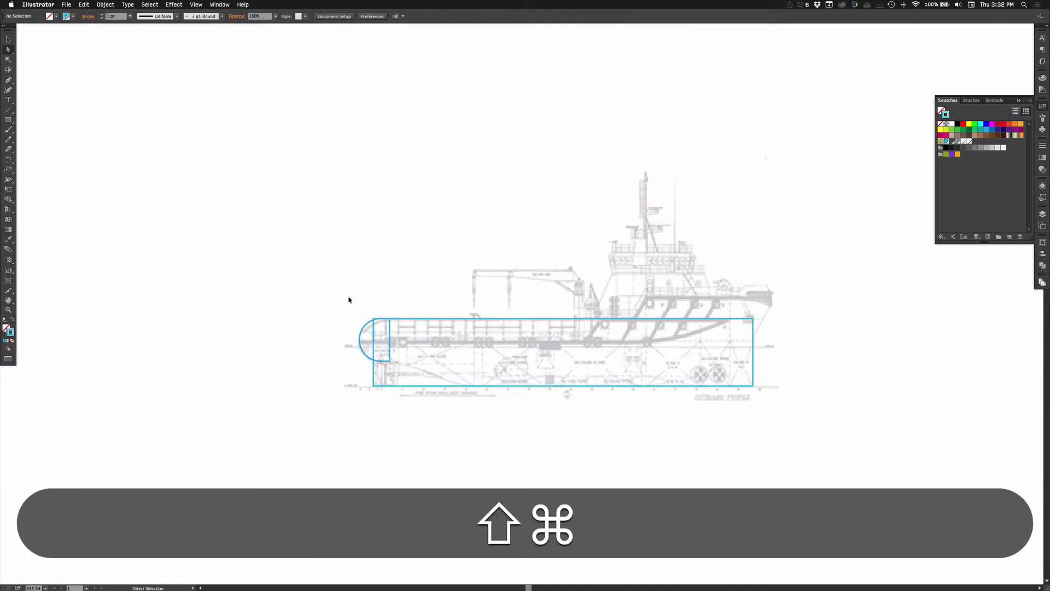
click(394, 333)
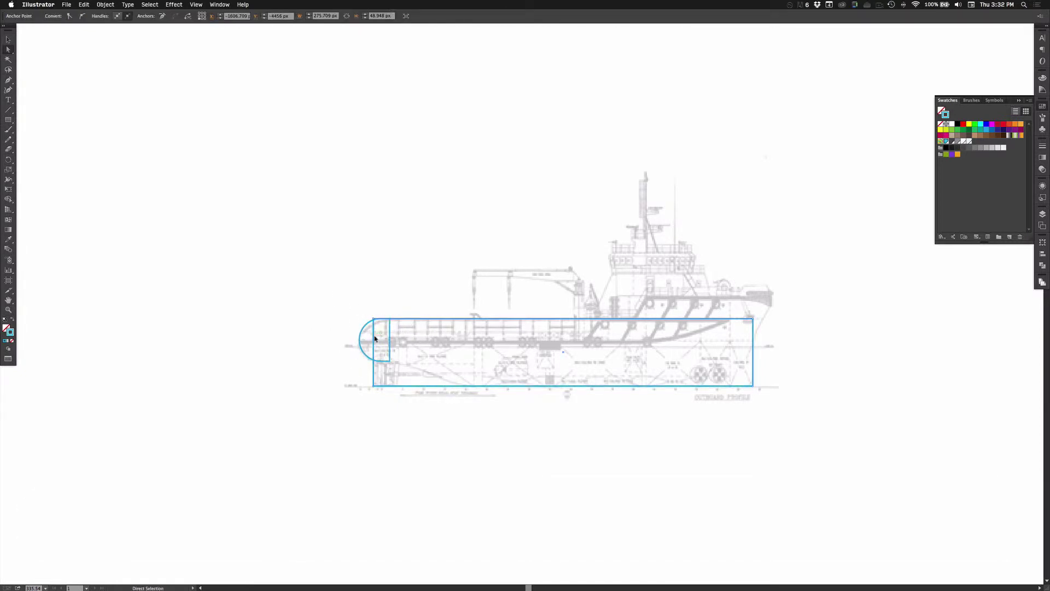
key(v)
mouse_move(374, 350)
mouse_down()
mouse_move(389, 354)
mouse_move(375, 351)
mouse_up()
key(super+z)
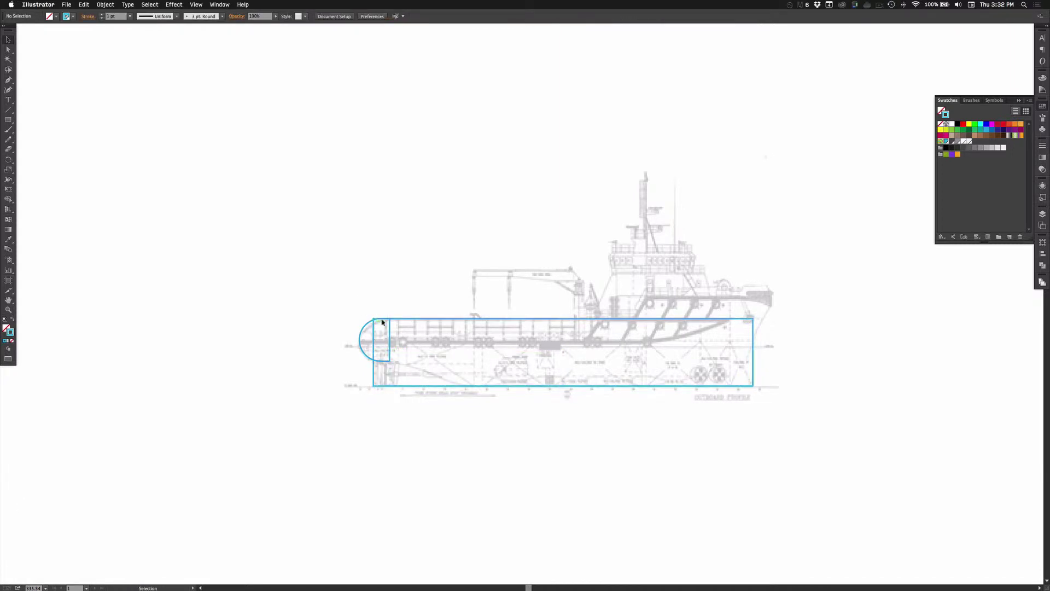
key(a)
click(389, 319)
key(super+z)
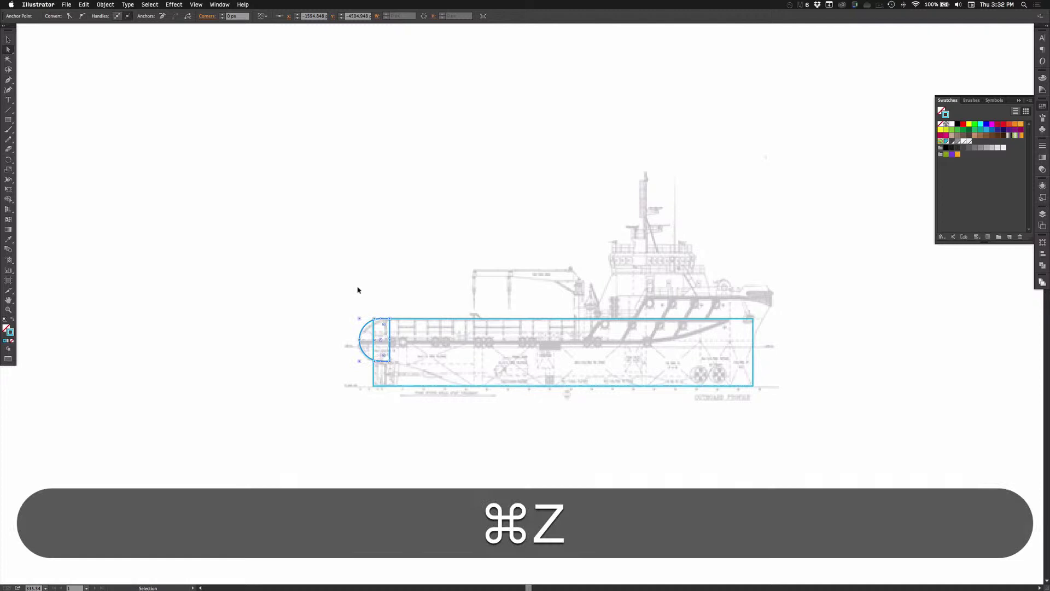
key(super+z)
key(shift+super+z)
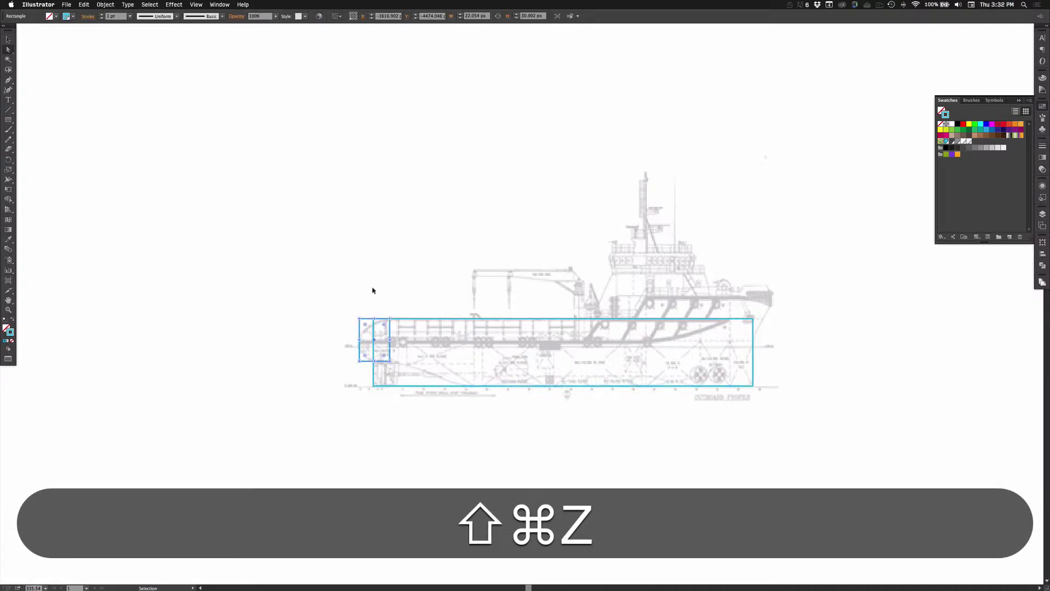
key(shift+super+z)
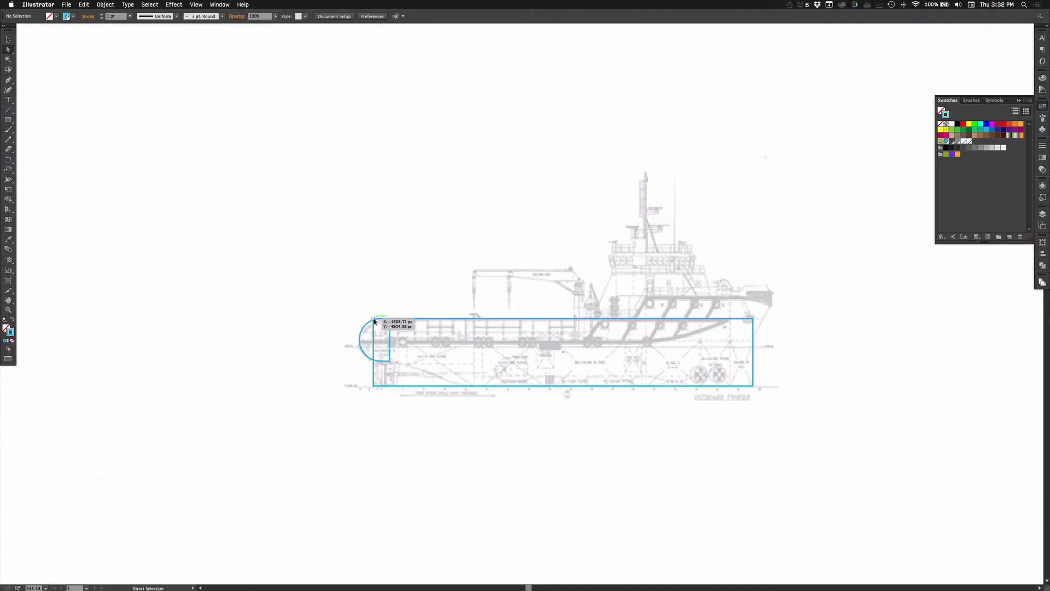
- Add an anchor point partway down the stern edge of the hull rectangle
click(372, 332)
key(p)
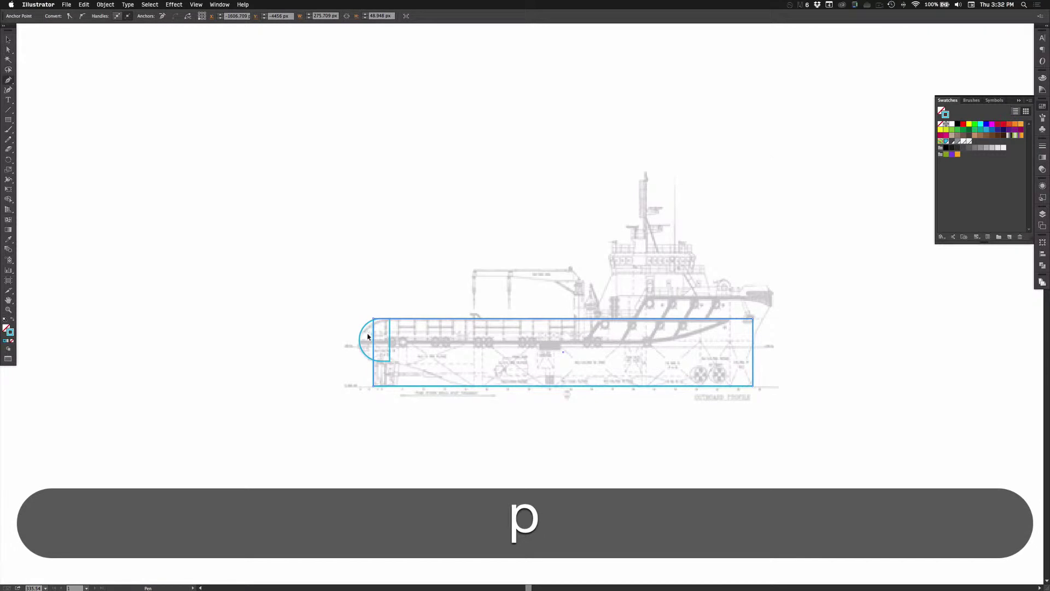
drag(321, 284, 499, 431)
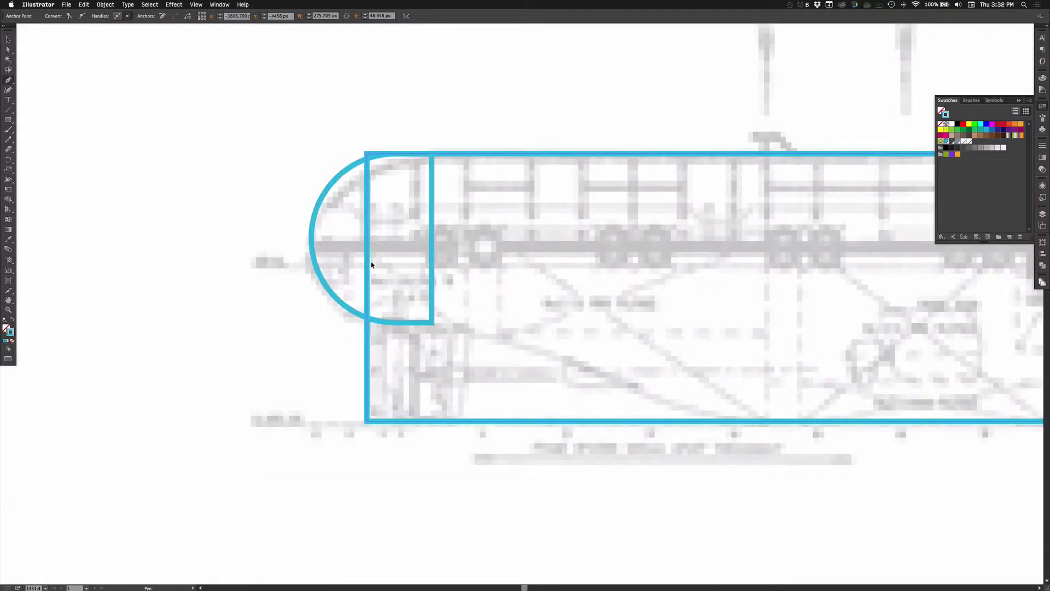
click(367, 259)
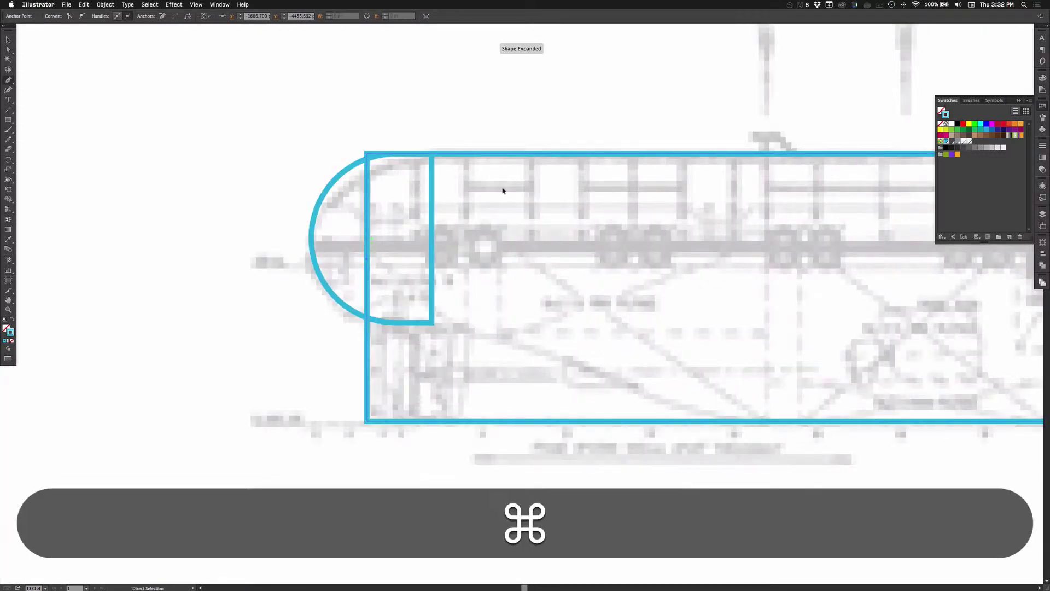
- Move the hull's upper stern corner about 10 px inward along the deck line in outline view to slant the edge above the added anchor
key(super+y)
key(super+a)
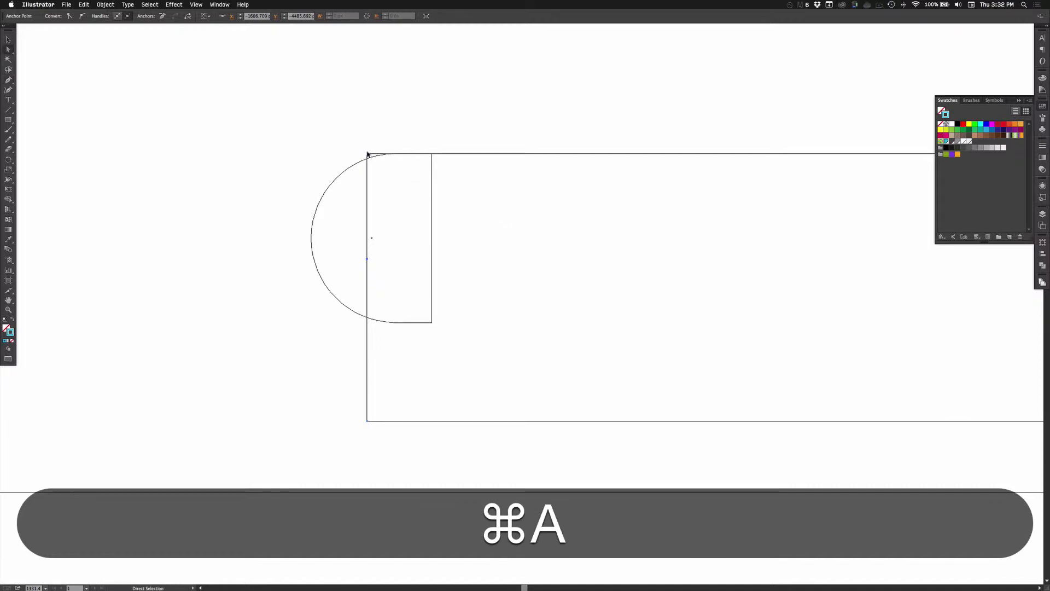
drag(368, 155, 419, 154)
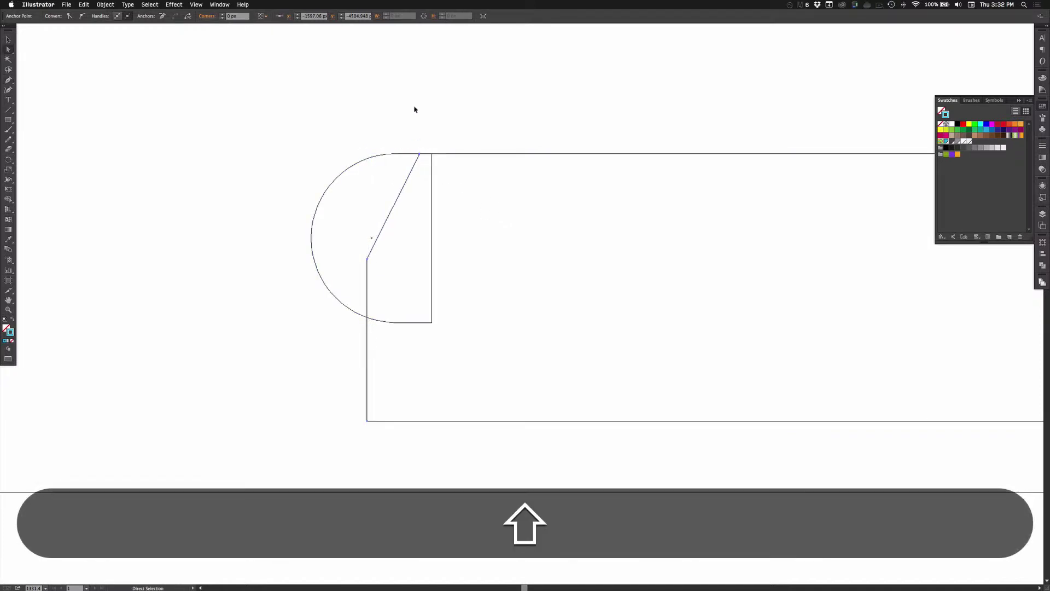
click(415, 110)
key(super+y)
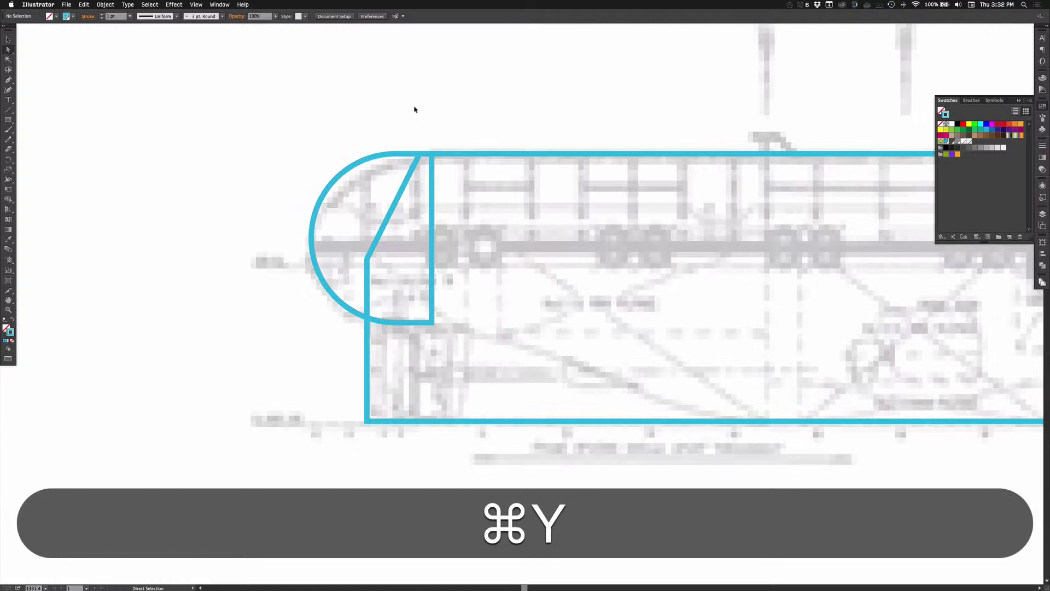
- Round the hull's lower stern corner with a 2 px radius
alt+super+click(507, 143)
alt+super+click(506, 143)
drag(699, 343, 438, 259)
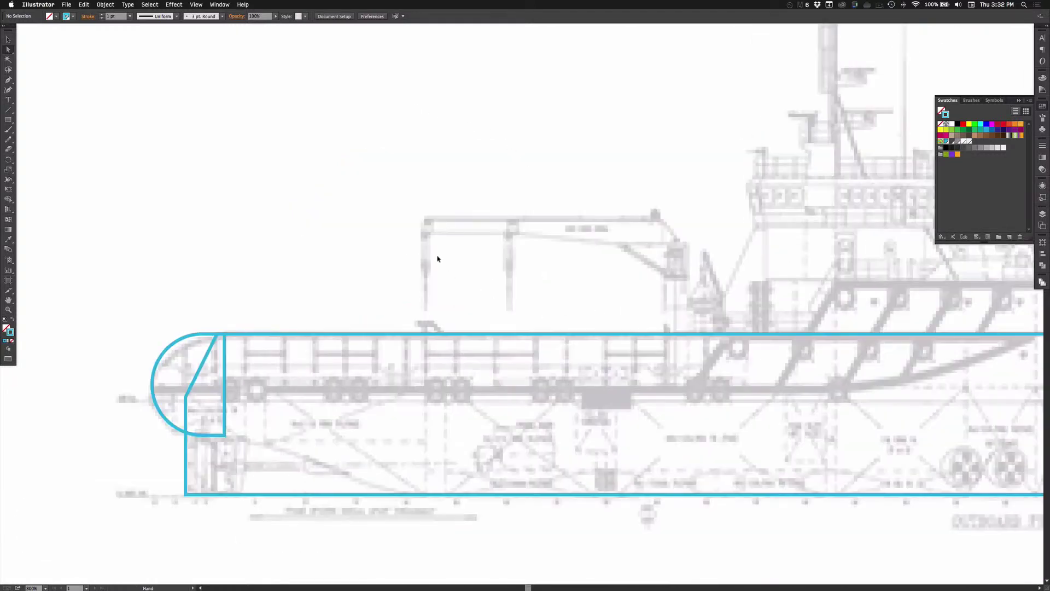
alt+super+click(438, 258)
drag(581, 300, 487, 297)
key(a)
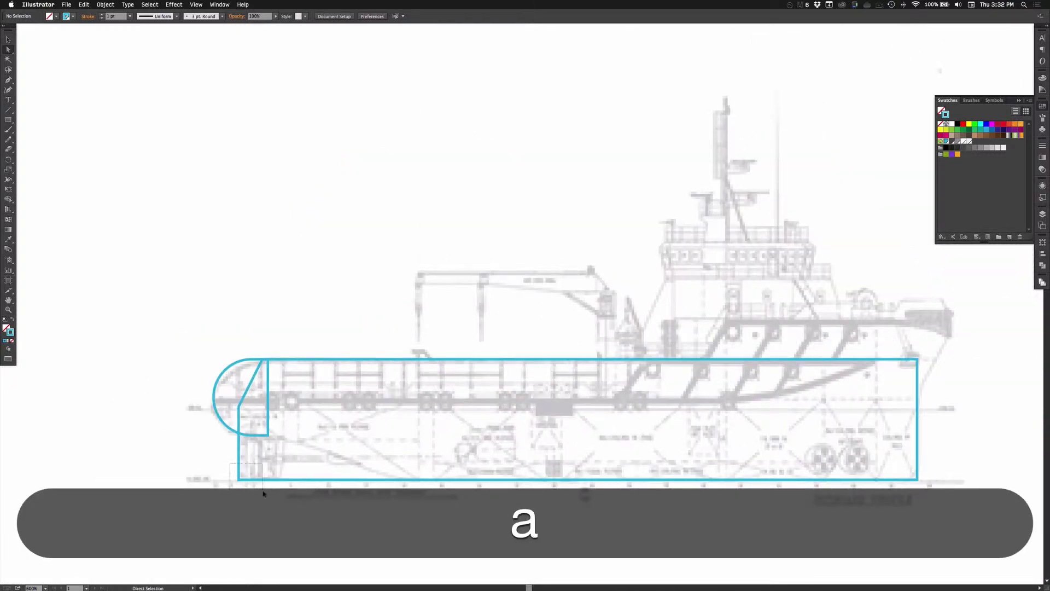
drag(263, 494, 263, 494)
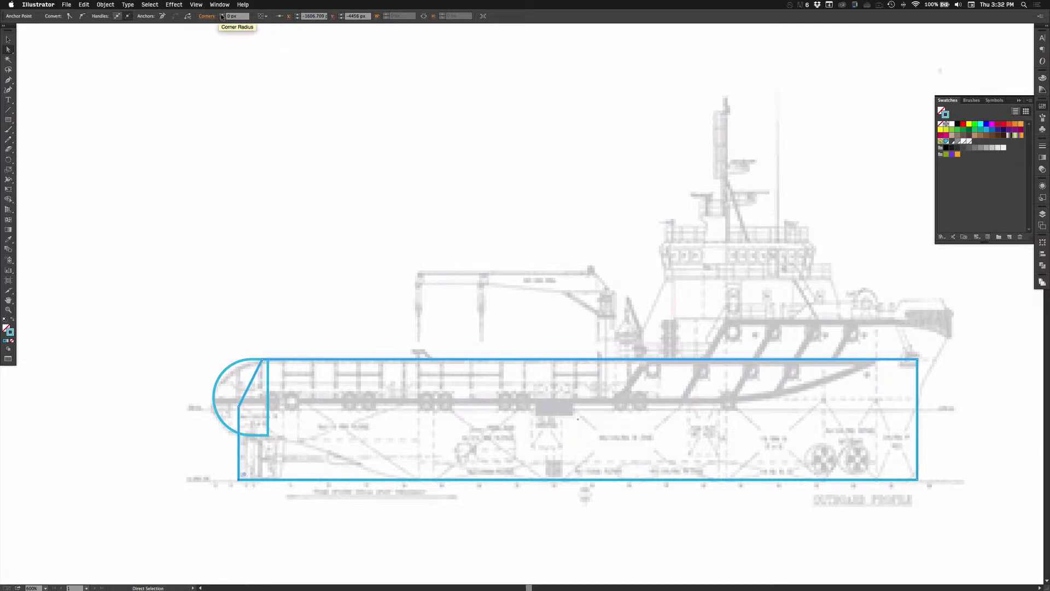
shift+click(221, 15)
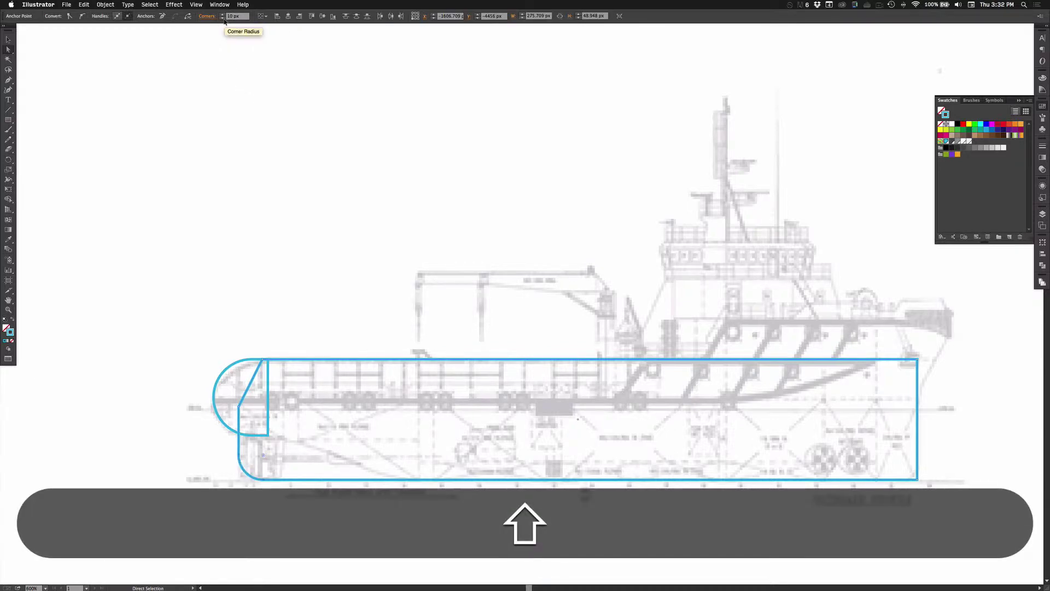
shift+click(222, 18)
click(222, 14)
click(222, 14)
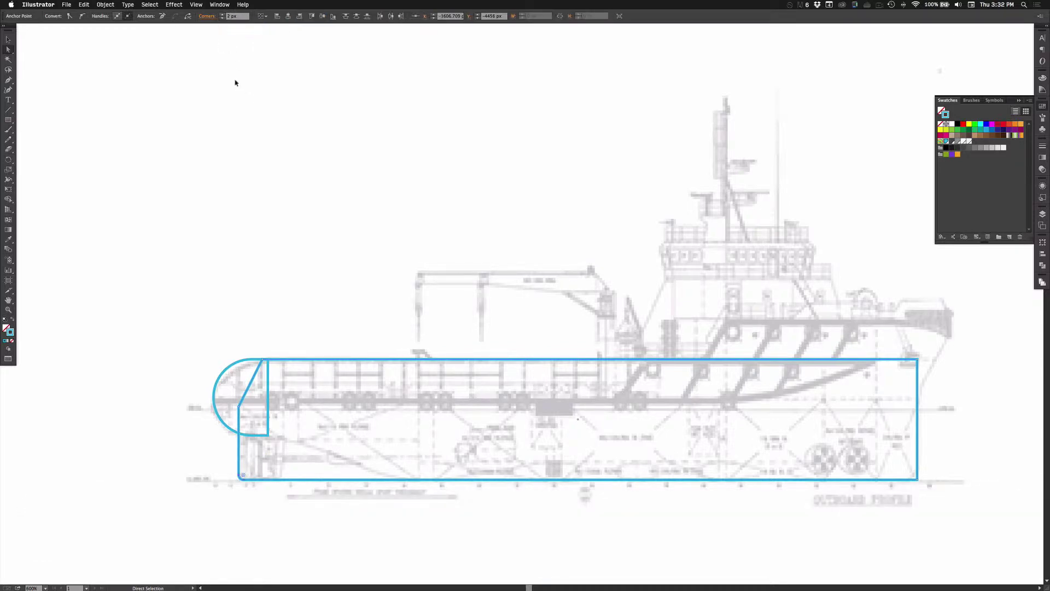
click(235, 83)
- Try to slant the hull's bow edge by moving its lower corner aft and its upper corner forward
key(space)
drag(541, 246, 389, 174)
drag(560, 232, 515, 255)
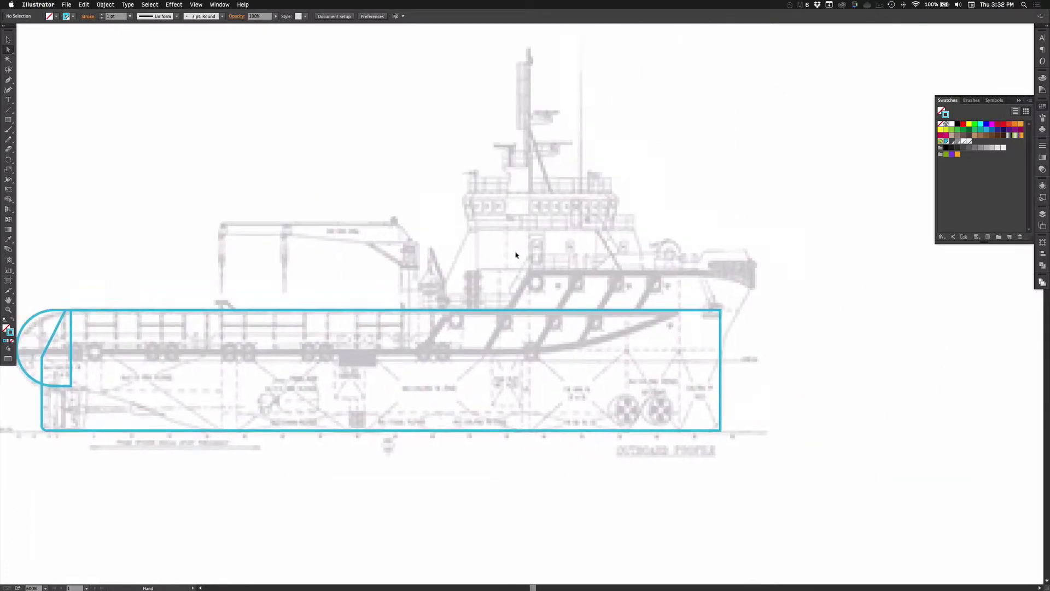
scroll(515, 254, right, 2)
scroll(515, 255, up, 1)
key(a)
drag(703, 440, 663, 439)
drag(704, 319, 723, 319)
click(793, 368)
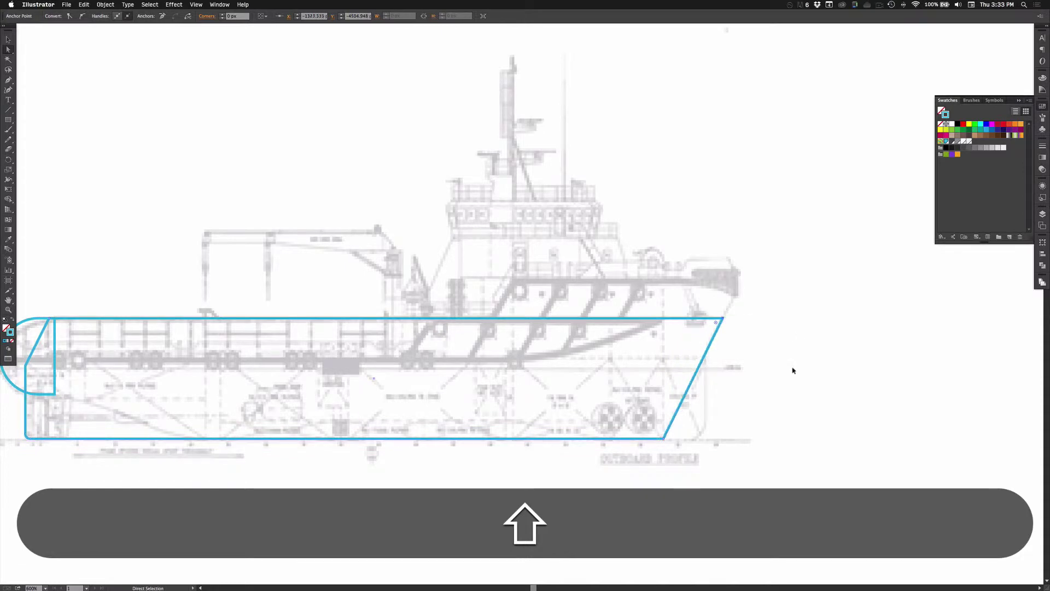
- Undo the moves of the hull's two bow corners
alt+super+click(570, 407)
alt+super+click(571, 406)
key(super+z)
key(super+z)
key(super+z)
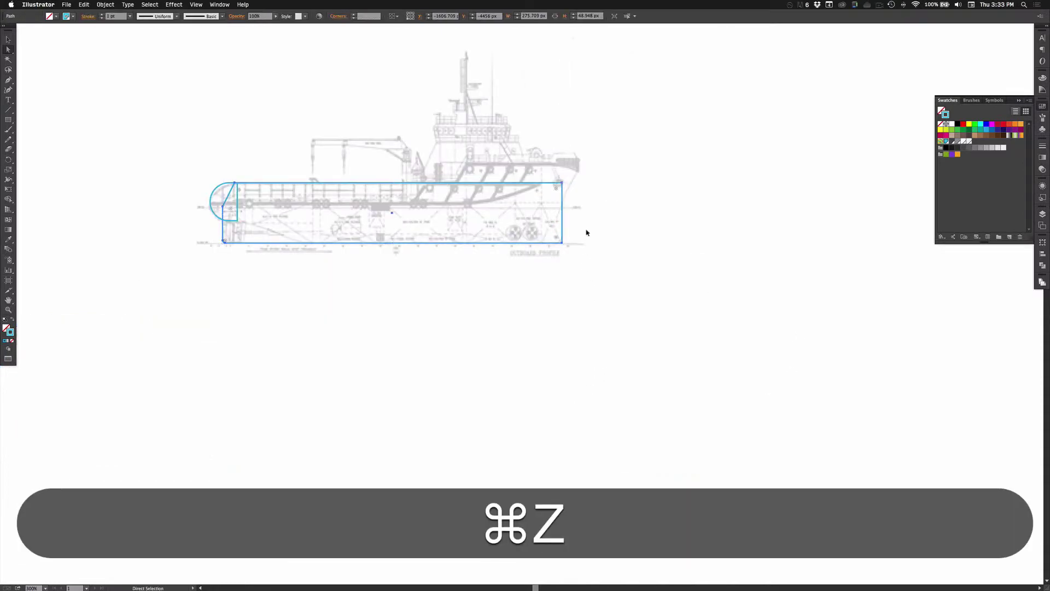
- Round the hull's lower bow and stern corners with a 4 px radius
click(223, 15)
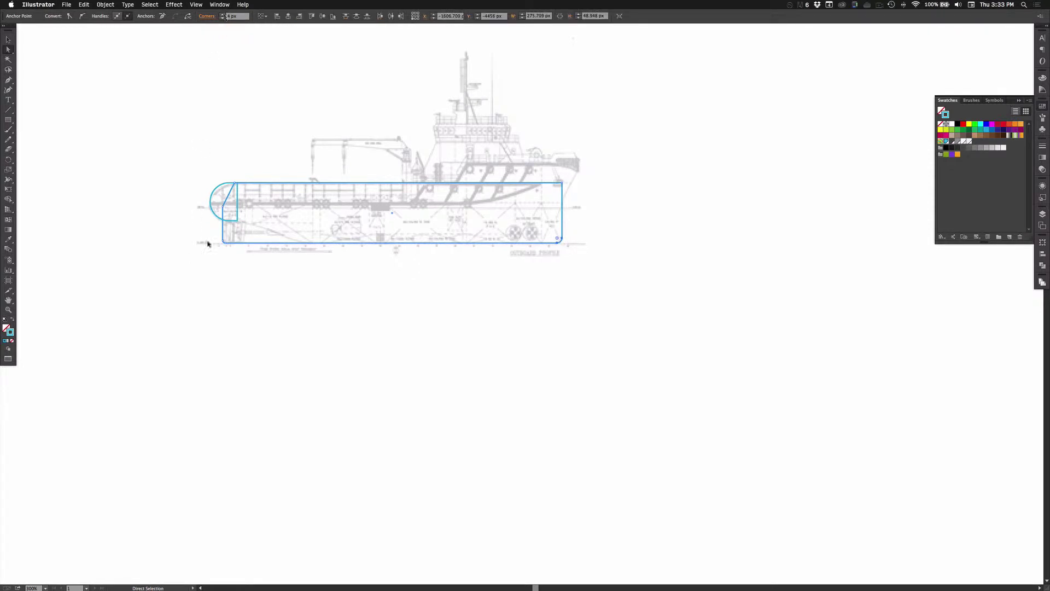
click(223, 14)
click(491, 181)
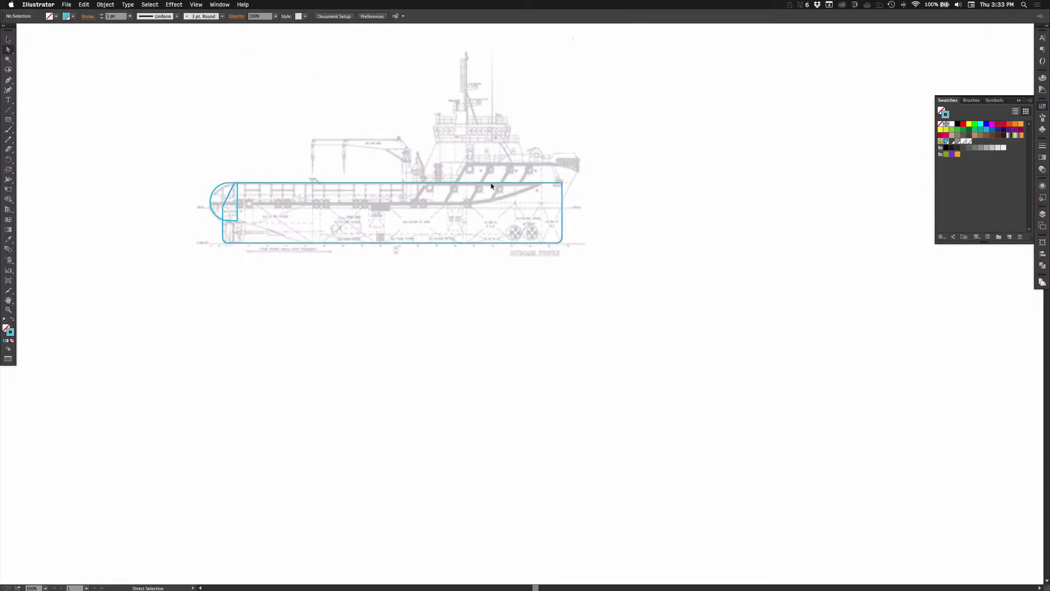
- Draw a rectangle about 38 × 50 px over the bow and move its upper forward corner about 15 px forward to slant the edge
drag(464, 103, 638, 283)
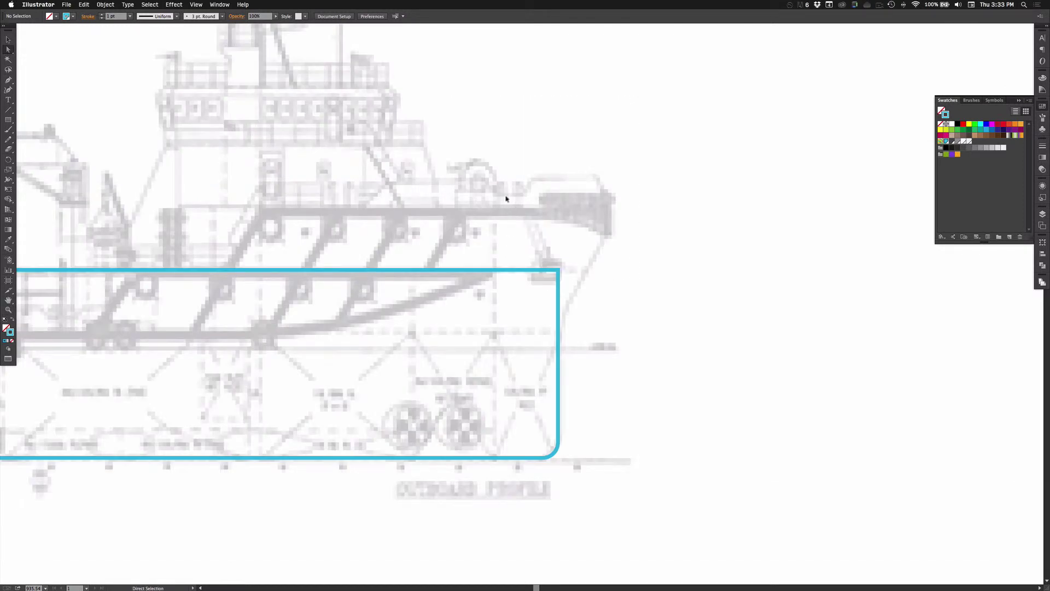
key(m)
drag(411, 171, 558, 360)
key(a)
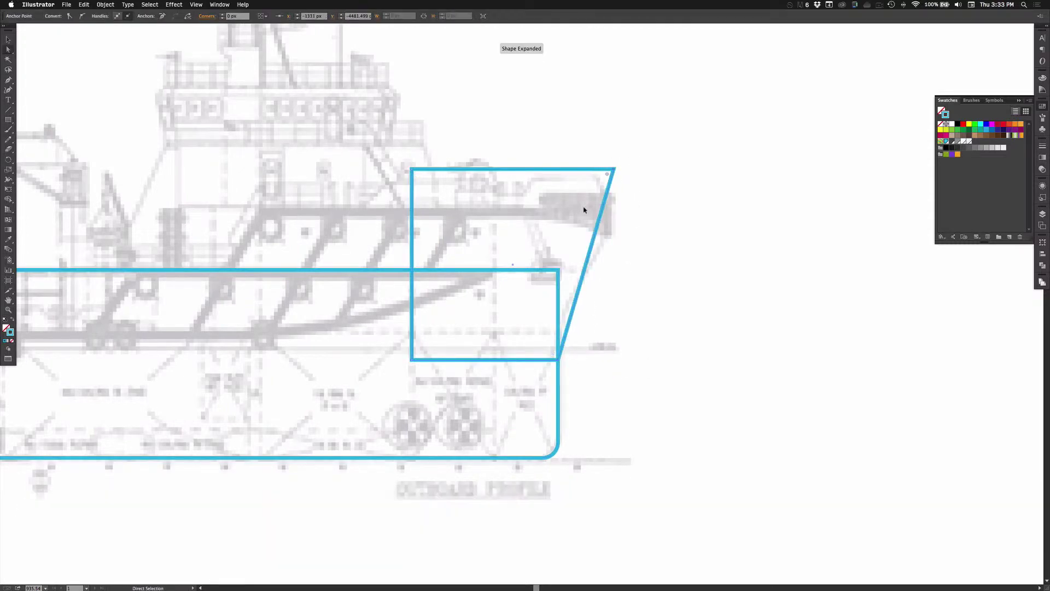
- Try rounding the bow shape's upper forward corner with a 20 px and a 10 px radius, and undo the rounding
shift+click(223, 14)
shift+click(222, 14)
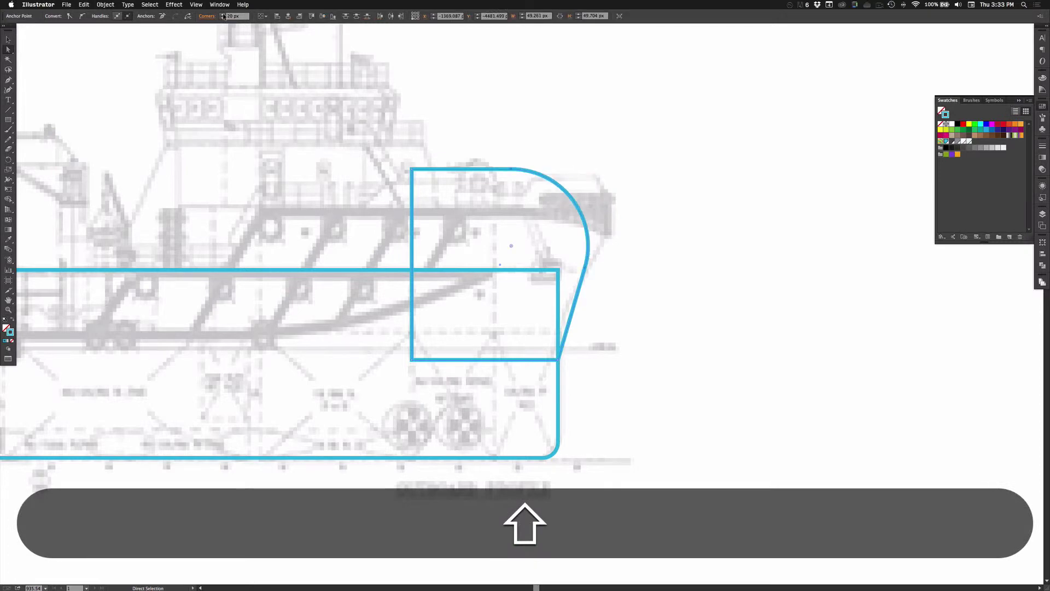
shift+click(223, 17)
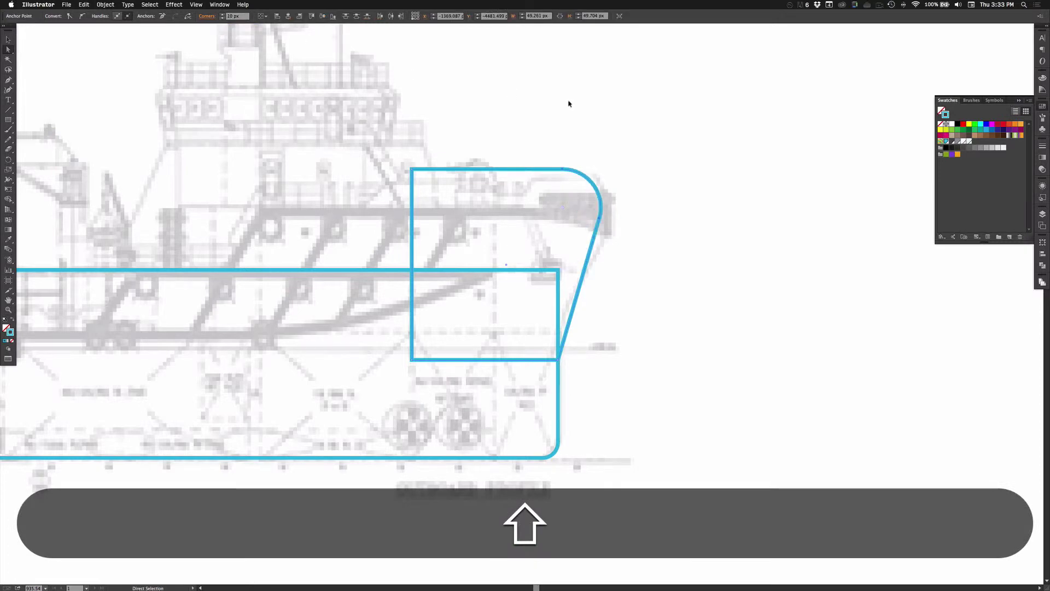
key(a)
key(super)
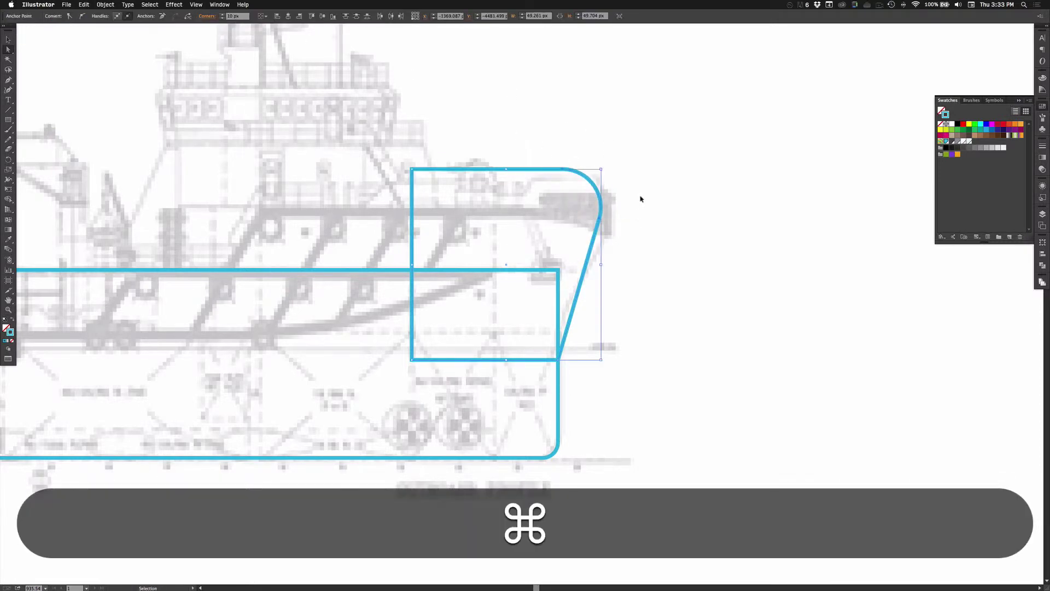
key(super+z)
key(super+z)
- Move the bow shape's upper forward corner 10 px further forward and raise its lower forward corner about 6 px
drag(600, 159, 640, 183)
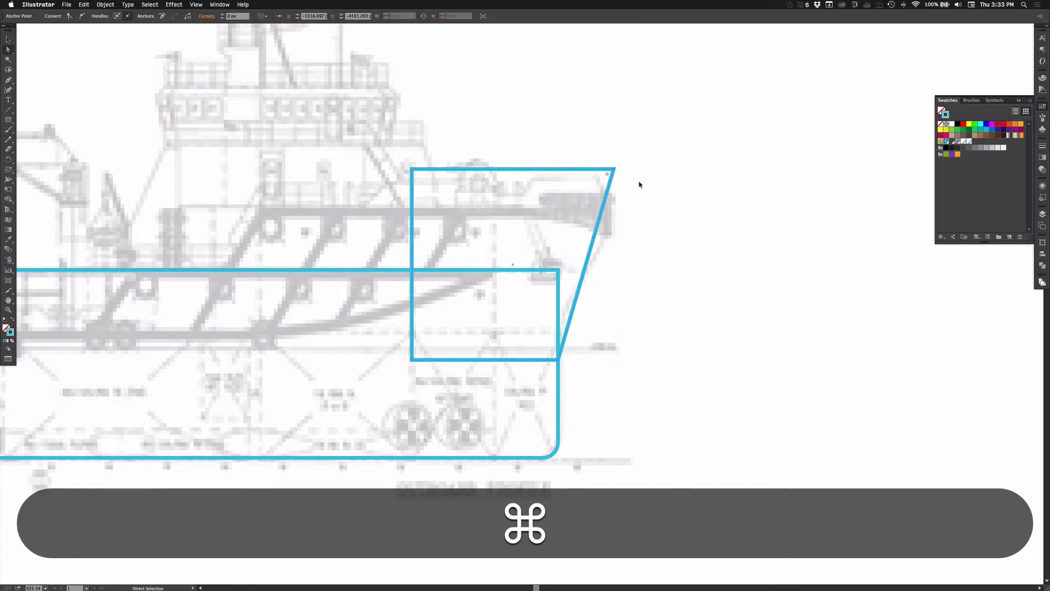
key(shift+Right)
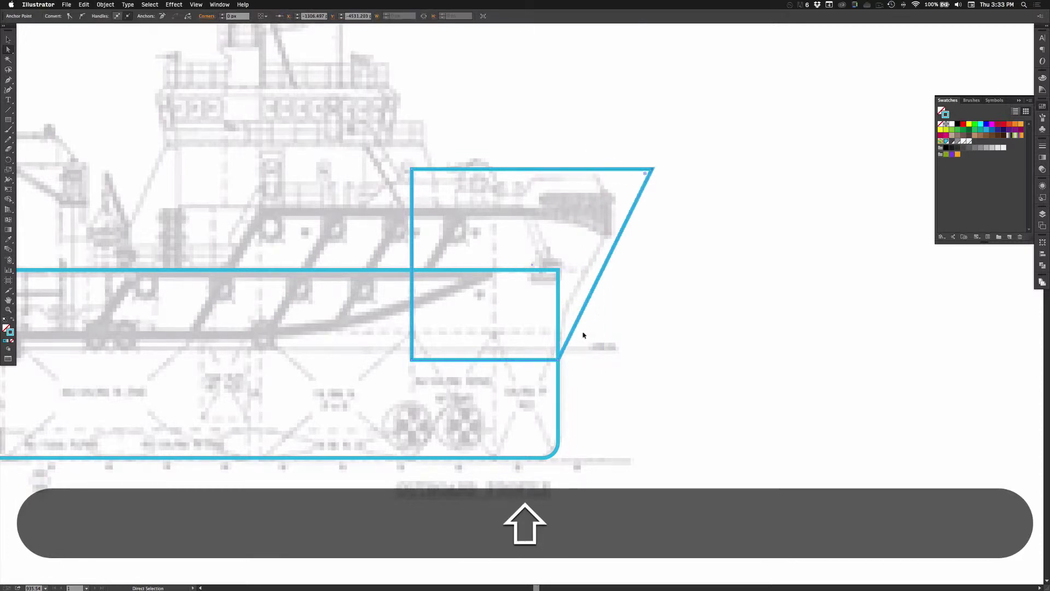
drag(558, 359, 558, 336)
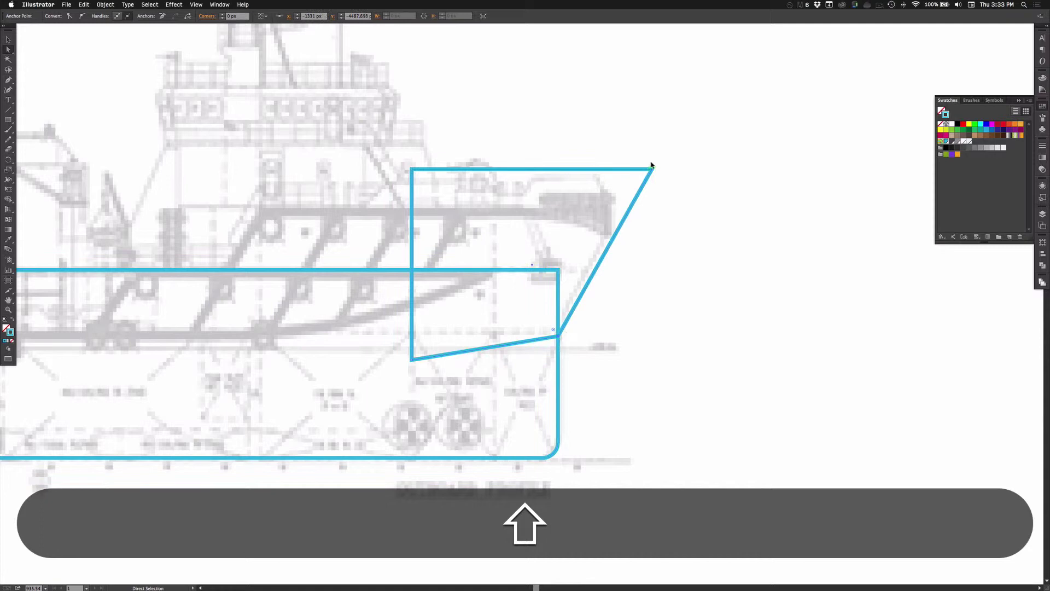
drag(665, 159, 634, 192)
key(super+z)
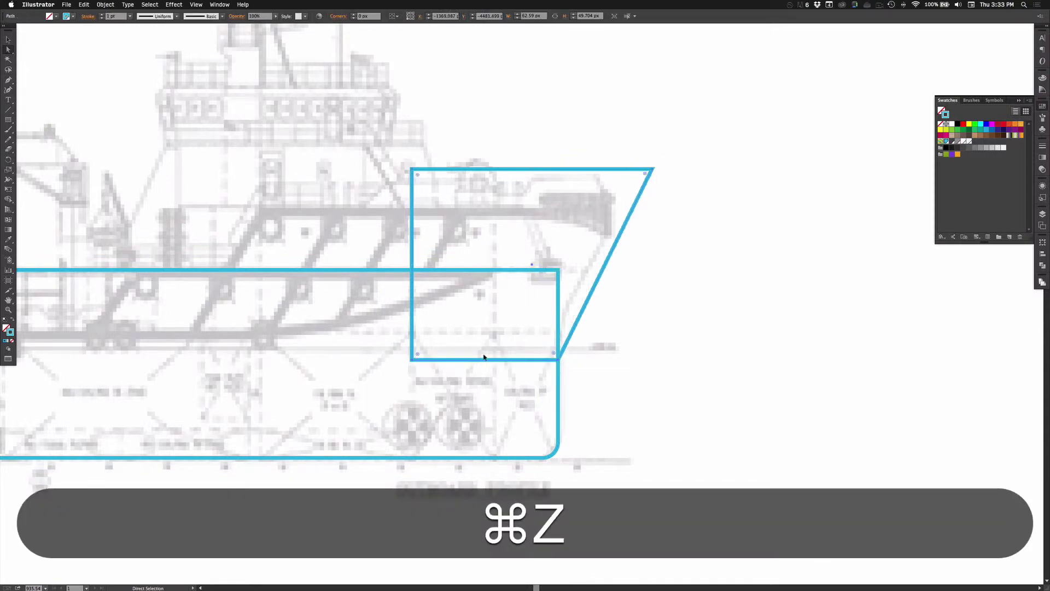
key(super+shift+z)
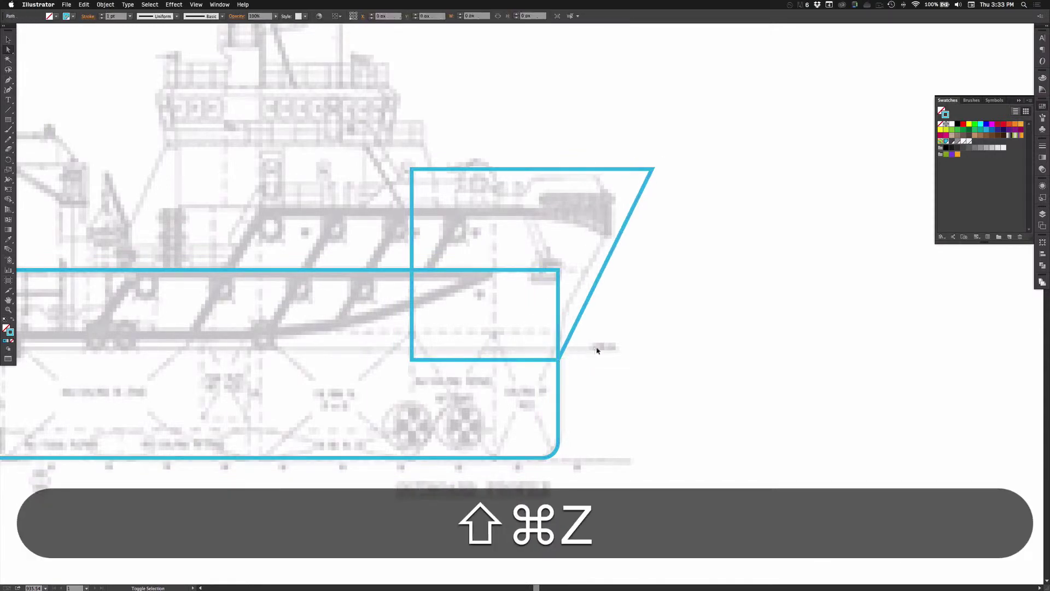
- Round the bow shape's upper forward corner with a 12 px radius
drag(675, 159, 636, 189)
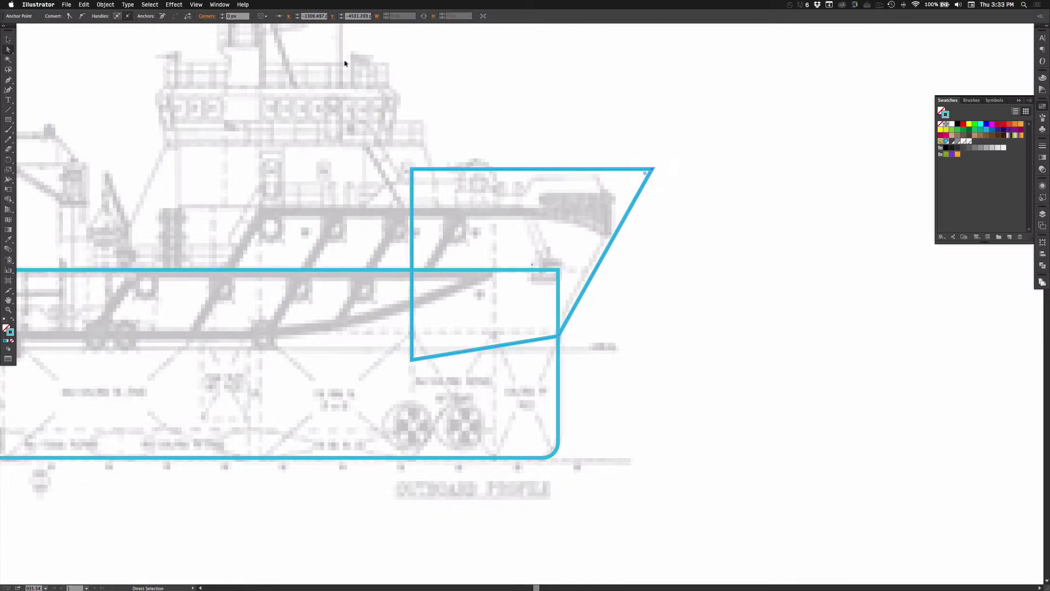
shift+click(222, 15)
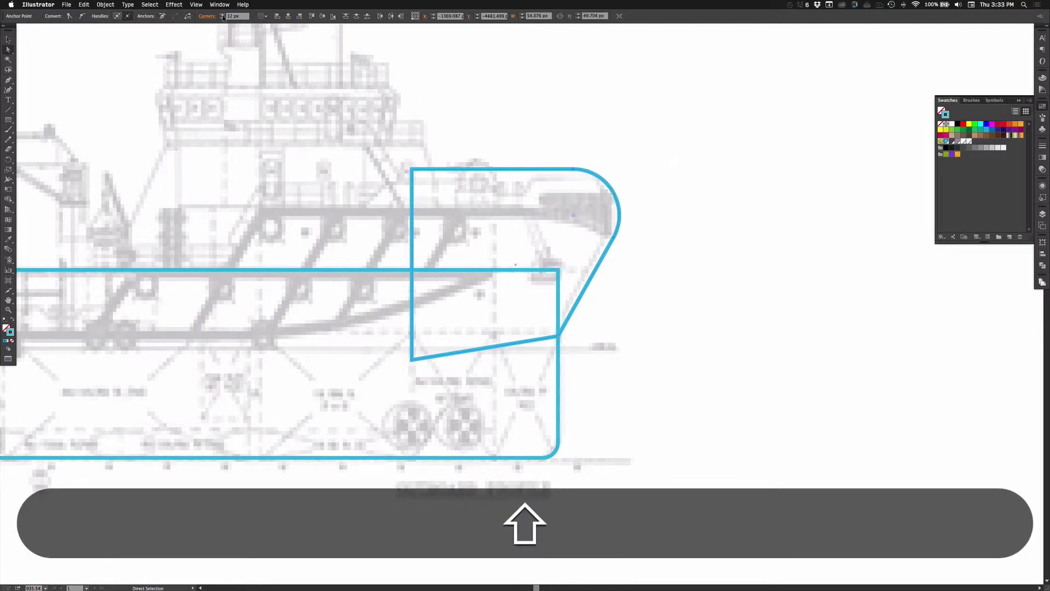
click(431, 237)
- Draw a rectangle about 58 × 11 px over the railing on top of the ship's bridge
key(super+space)
alt+super+click(407, 266)
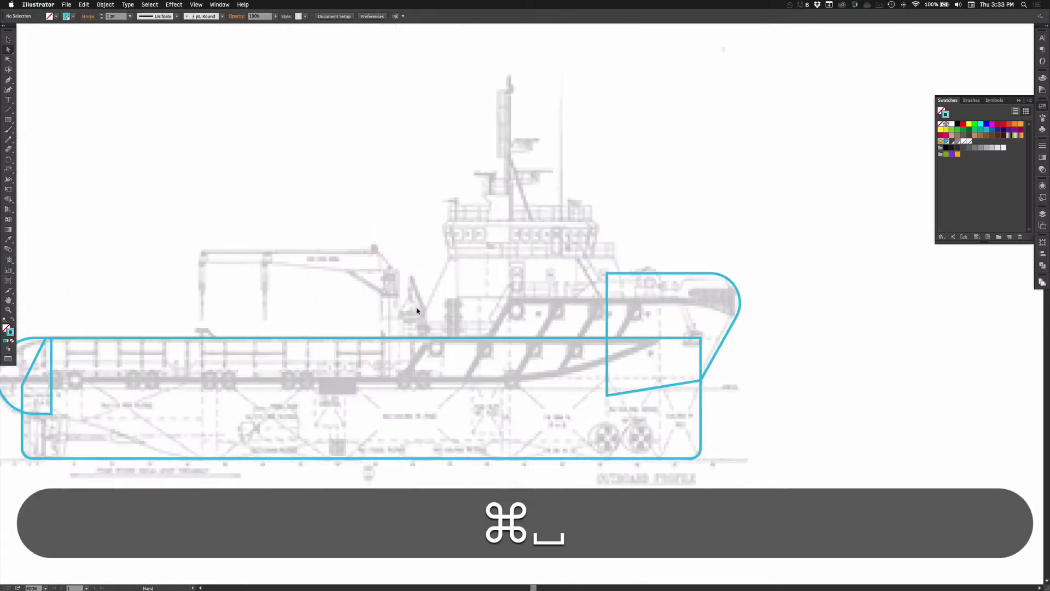
drag(419, 311, 458, 307)
key(m)
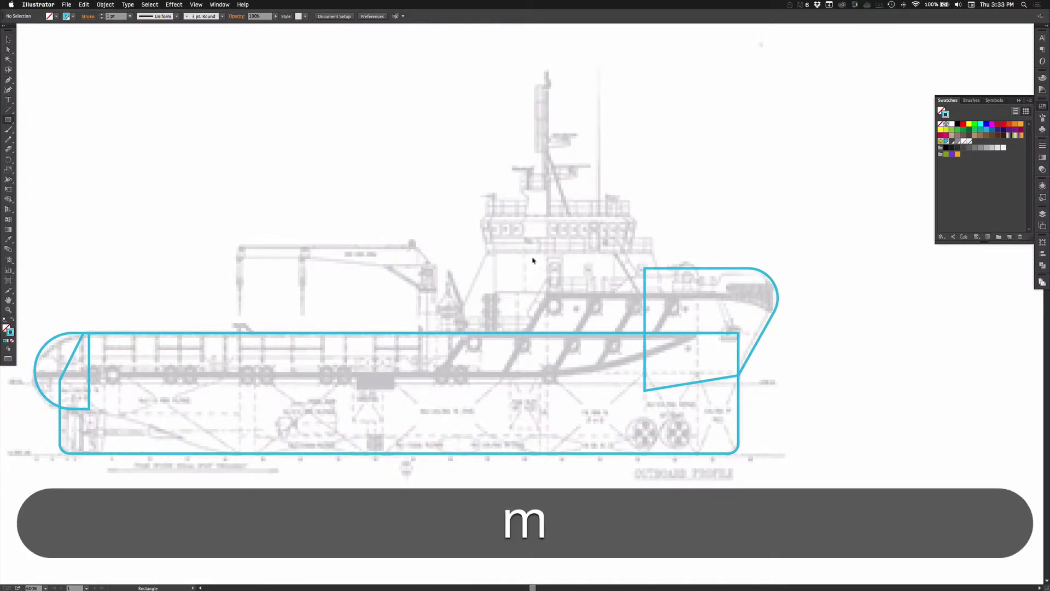
drag(486, 200, 623, 230)
- Slightly round the two upper corners of the bridge-top rectangle
key(a)
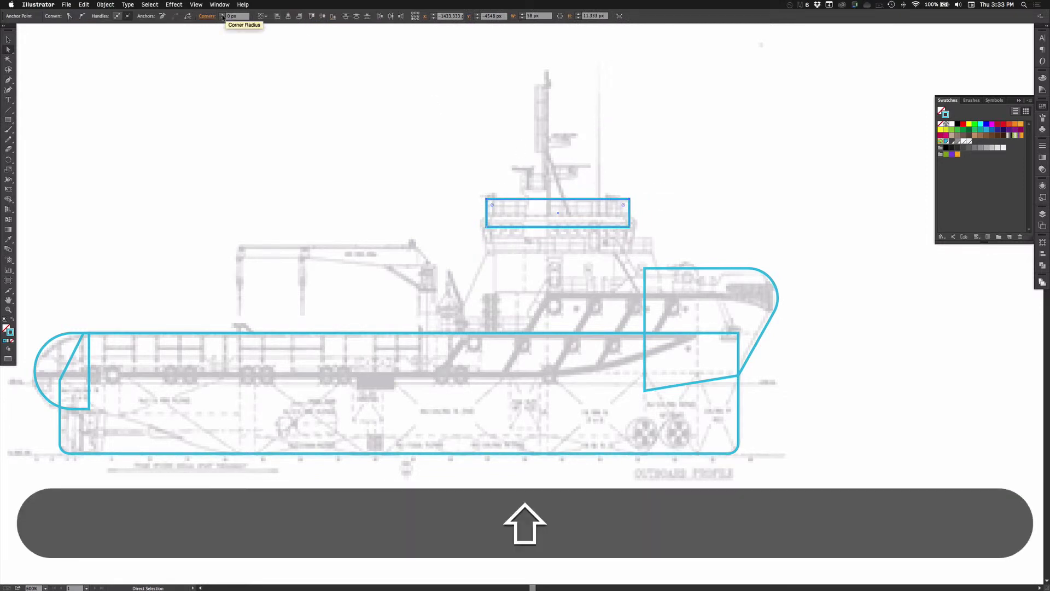
shift+click(222, 16)
shift+click(223, 18)
key(v)
click(487, 171)
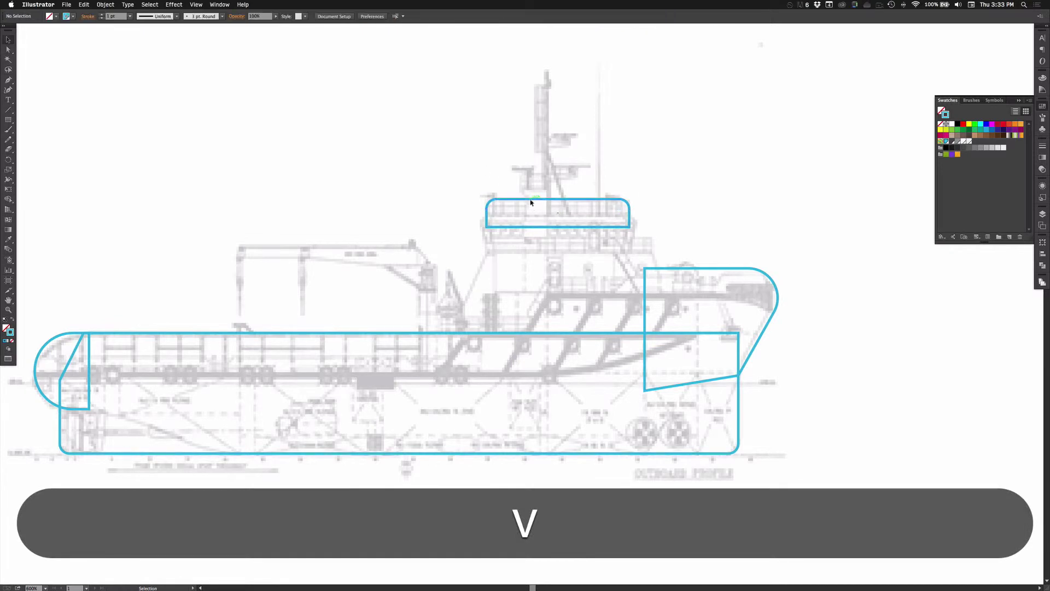
- Draw a rectangle about 67 × 15 px over the bridge windows and move each of its two lower corners 5 px inward
key(m)
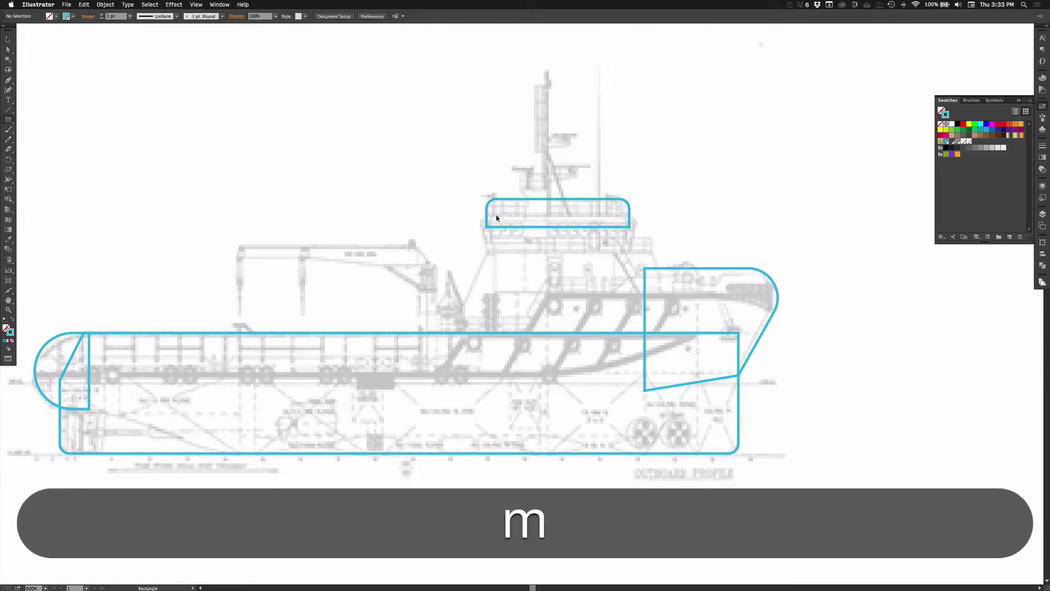
drag(477, 213, 644, 253)
key(a)
drag(457, 244, 500, 265)
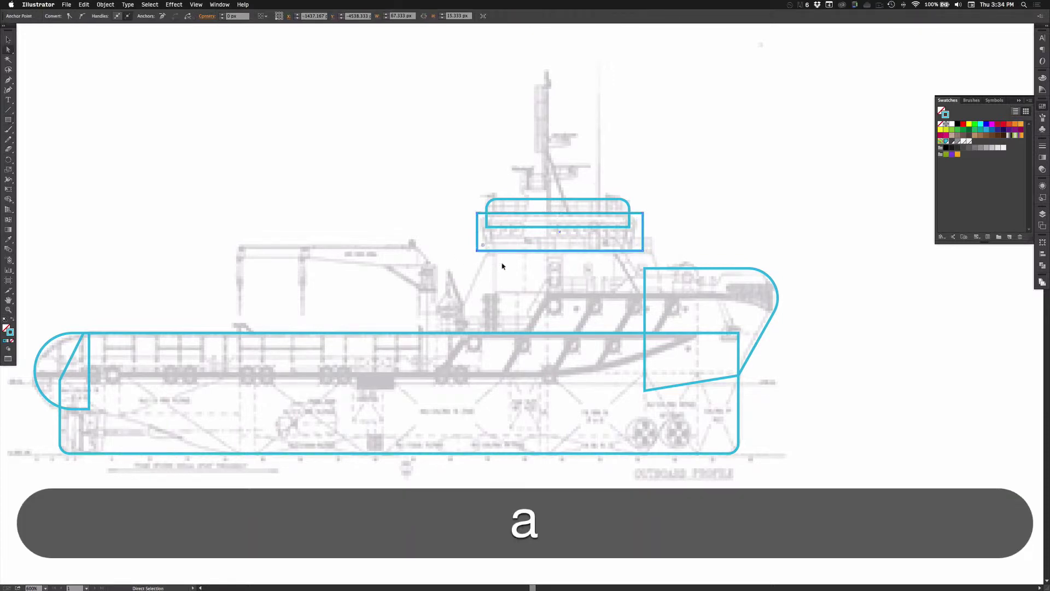
key(Right)
key(Right)
key(Right)
drag(650, 236, 632, 257)
key(Left)
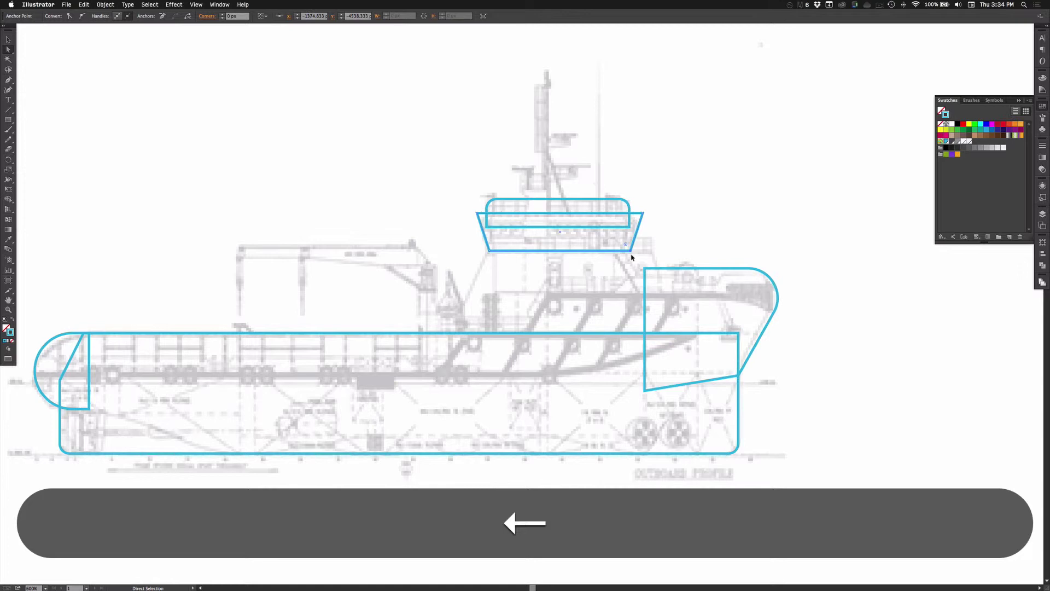
- Round the two upper corners of the bridge-window shape with a 2 px radius
key(a)
drag(472, 207, 487, 222)
drag(654, 206, 637, 220)
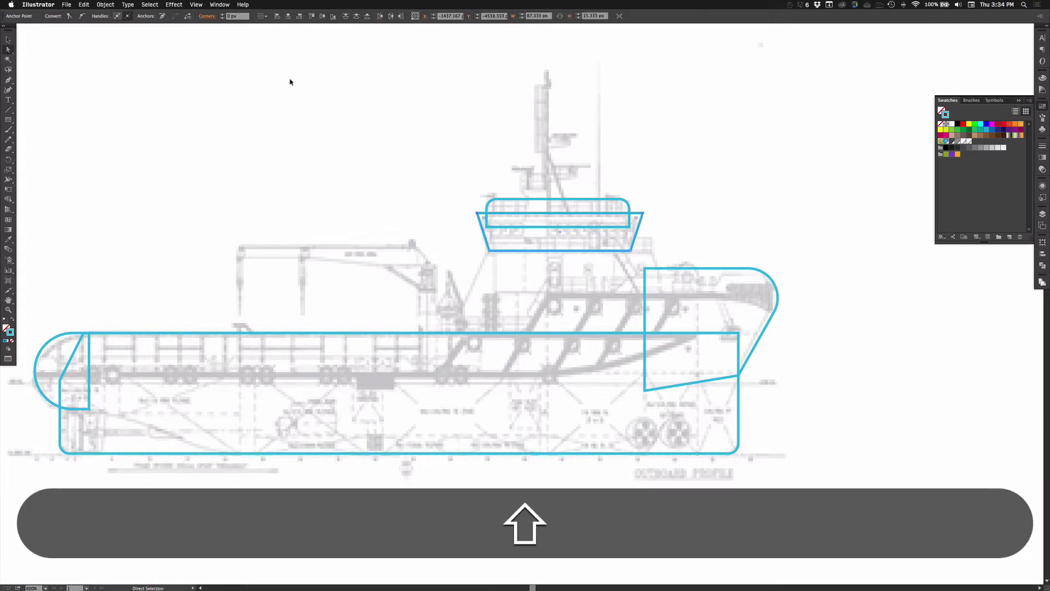
click(224, 15)
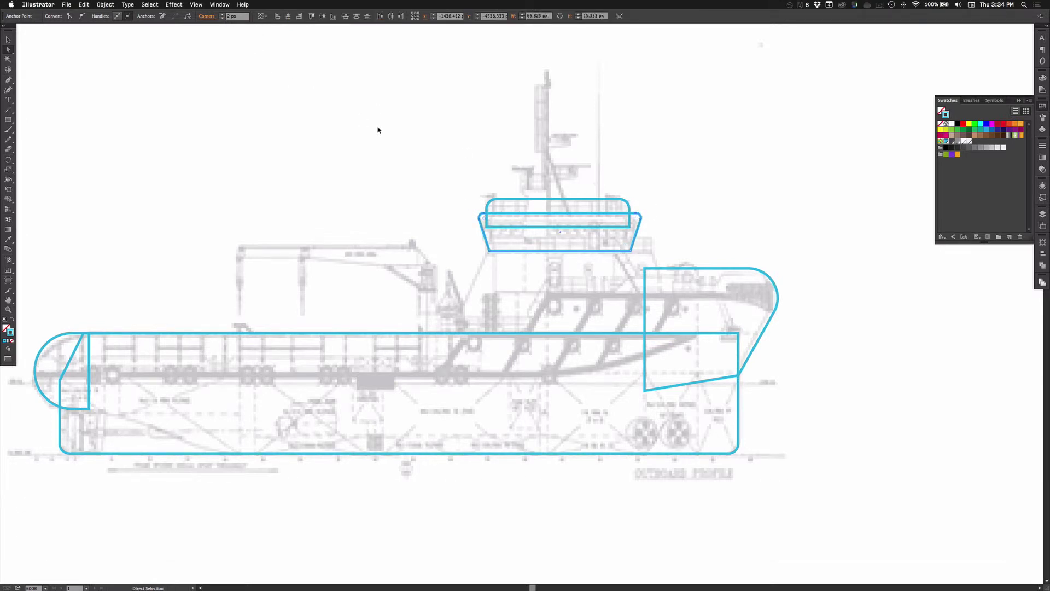
- Select the bridge-top and bridge-window shapes together and align their horizontal centres
key(v)
click(362, 16)
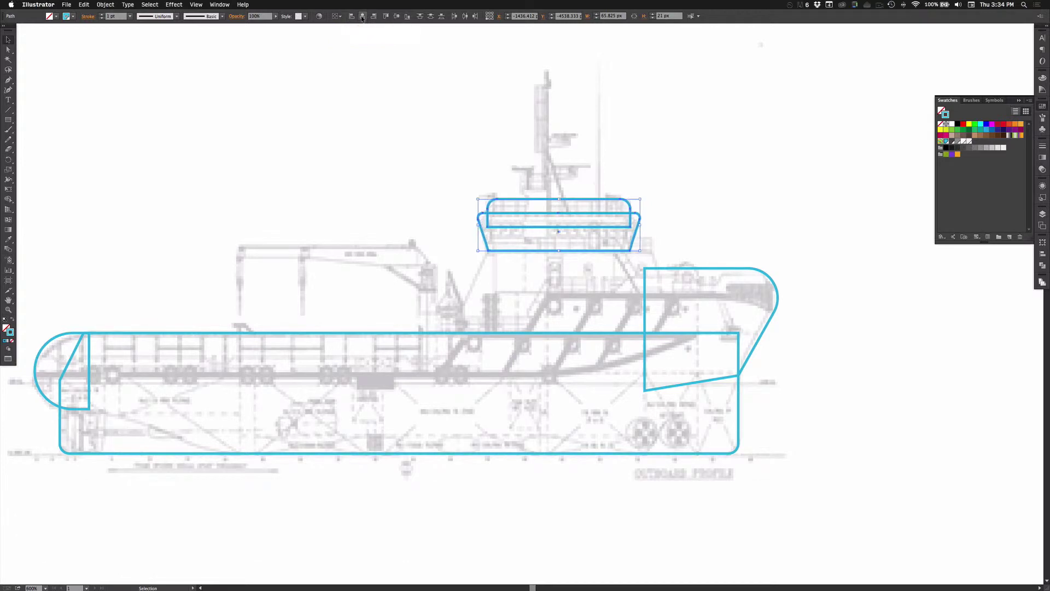
click(512, 144)
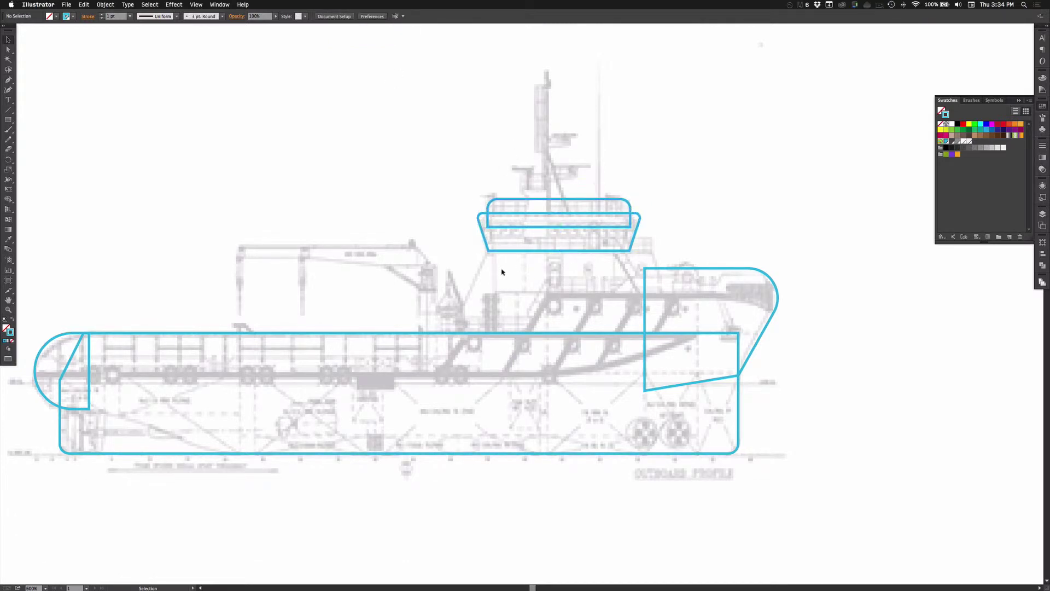
- Draw a rectangle about 87 × 47 px over the superstructure below the bridge and move its upper aft corner inward to slant that edge
key(m)
mouse_move(440, 355)
mouse_down()
mouse_move(561, 252)
mouse_move(653, 237)
mouse_up()
key(space)
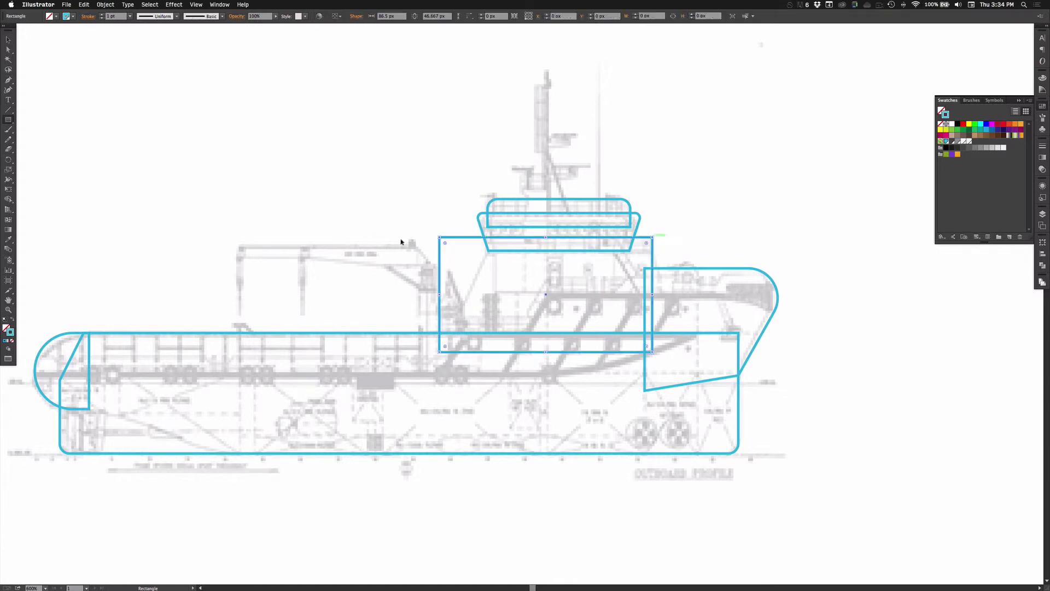
key(a)
click(441, 238)
key(shift)
drag(441, 239, 496, 239)
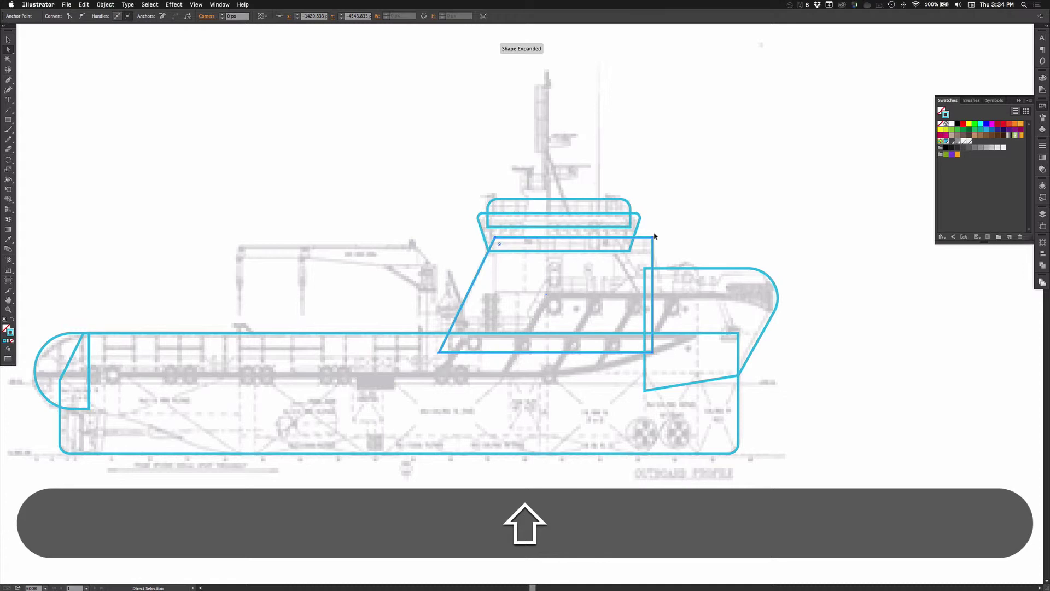
mouse_move(653, 237)
mouse_down()
mouse_move(613, 237)
mouse_move(650, 237)
mouse_up()
key(shift)
key(shift+a)
key(p)
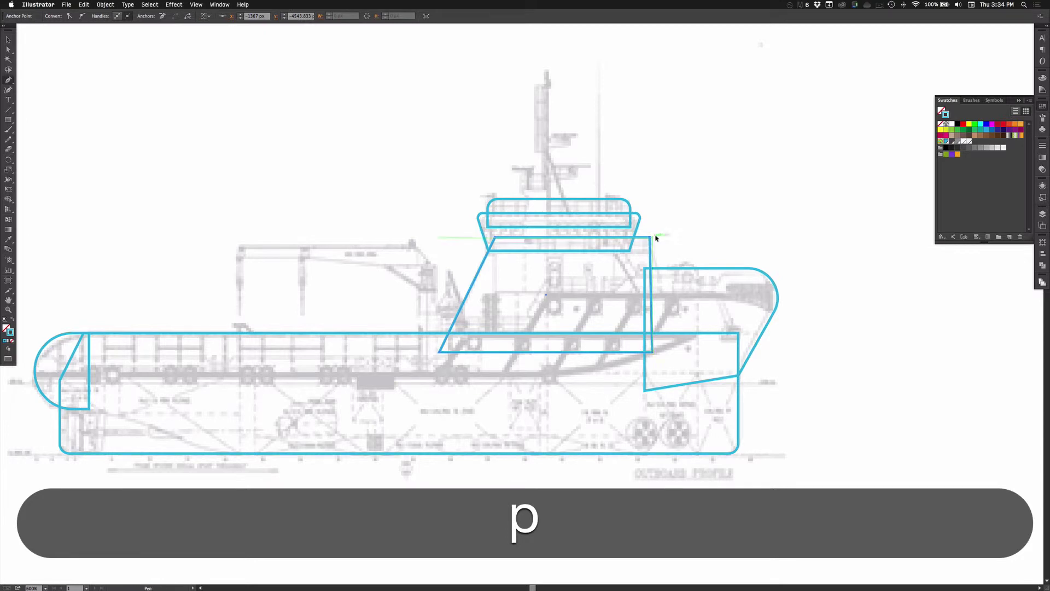
key(super+z)
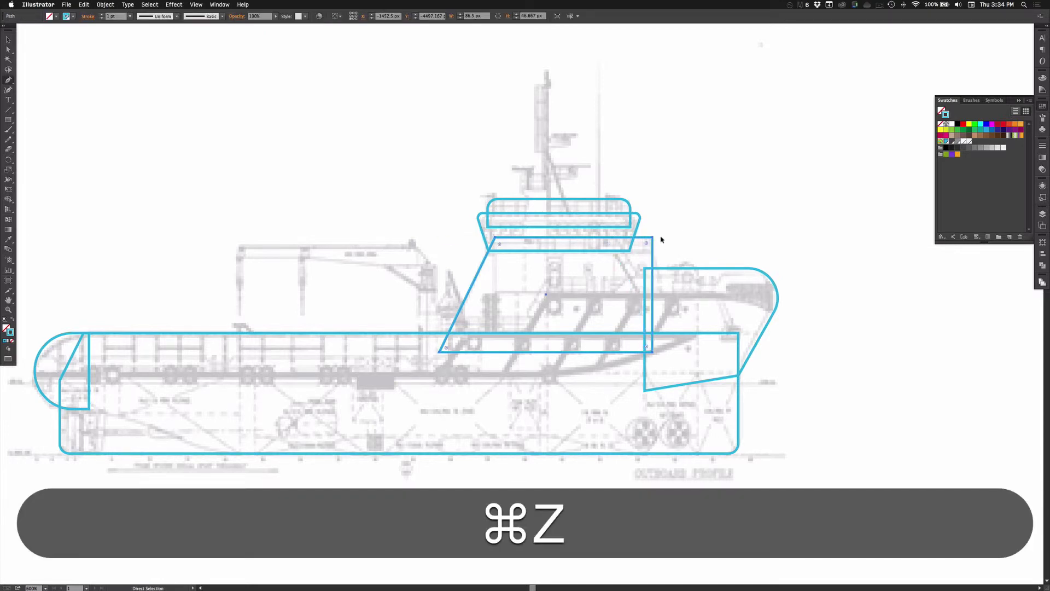
- Add an anchor point on the superstructure's forward edge level with the bridge's lower edge, and move the lower forward corner outward to slant it
key(super+a)
key(p)
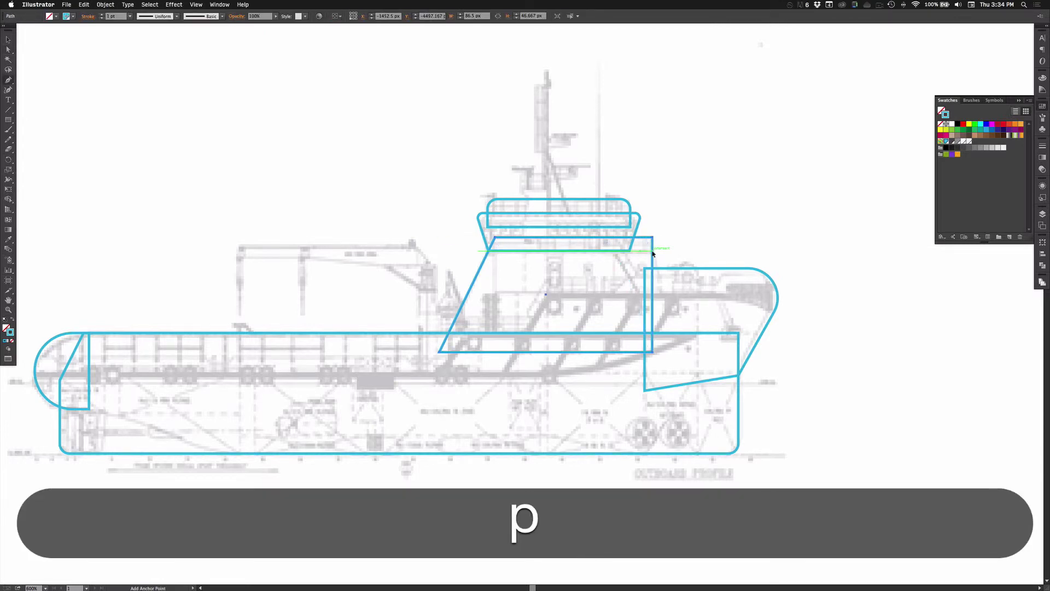
key(a)
drag(652, 348, 684, 352)
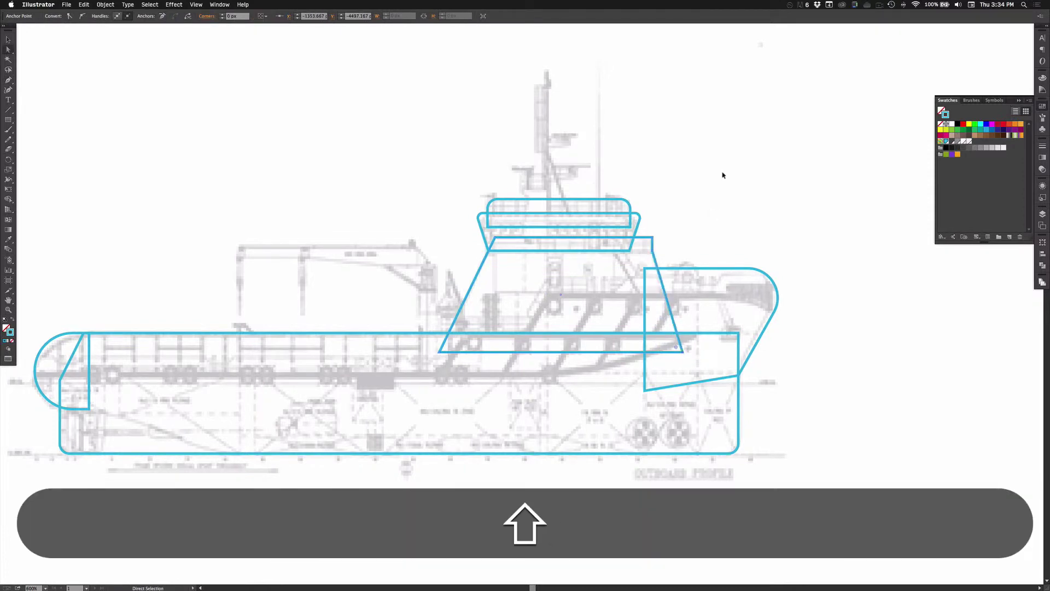
click(720, 160)
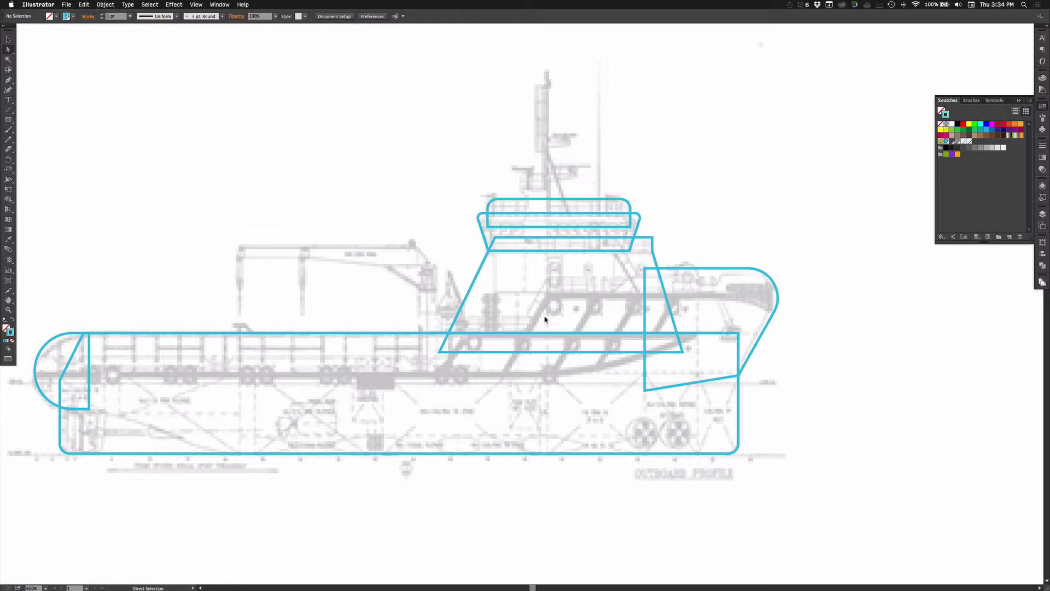
- Trace the mast's upper section, its lower section about 3 × 31 px, the tall antenna and an aft platform bar about 9 × 2 px with rectangles
alt+super+click(476, 314)
alt+super+click(476, 314)
alt+super+click(477, 313)
drag(411, 225, 821, 401)
drag(554, 245, 614, 329)
key(m)
mouse_move(521, 139)
mouse_down()
mouse_move(534, 197)
mouse_move(529, 254)
mouse_up()
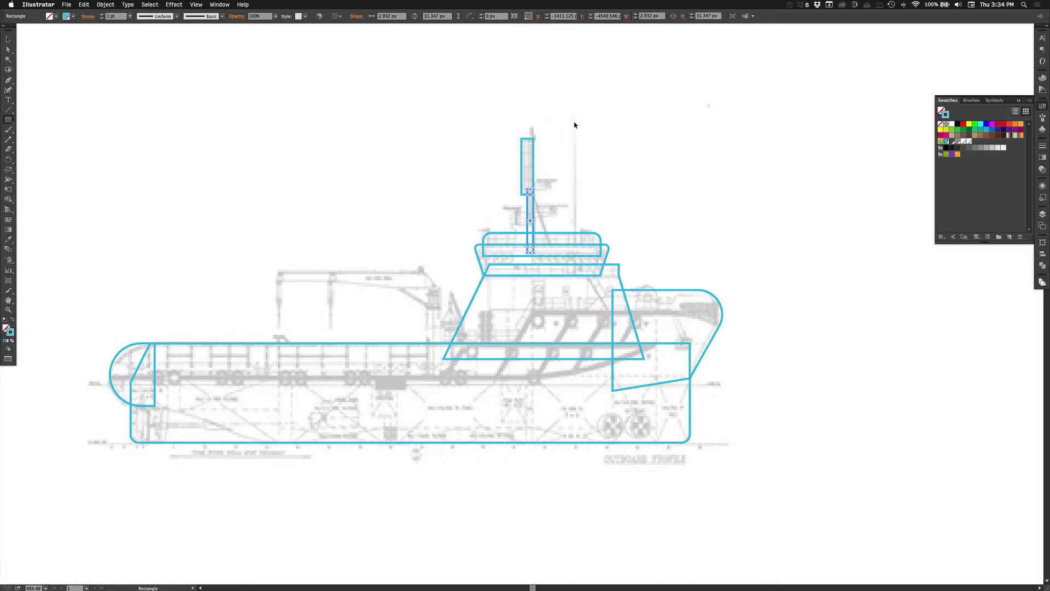
drag(574, 122, 578, 267)
drag(502, 207, 522, 209)
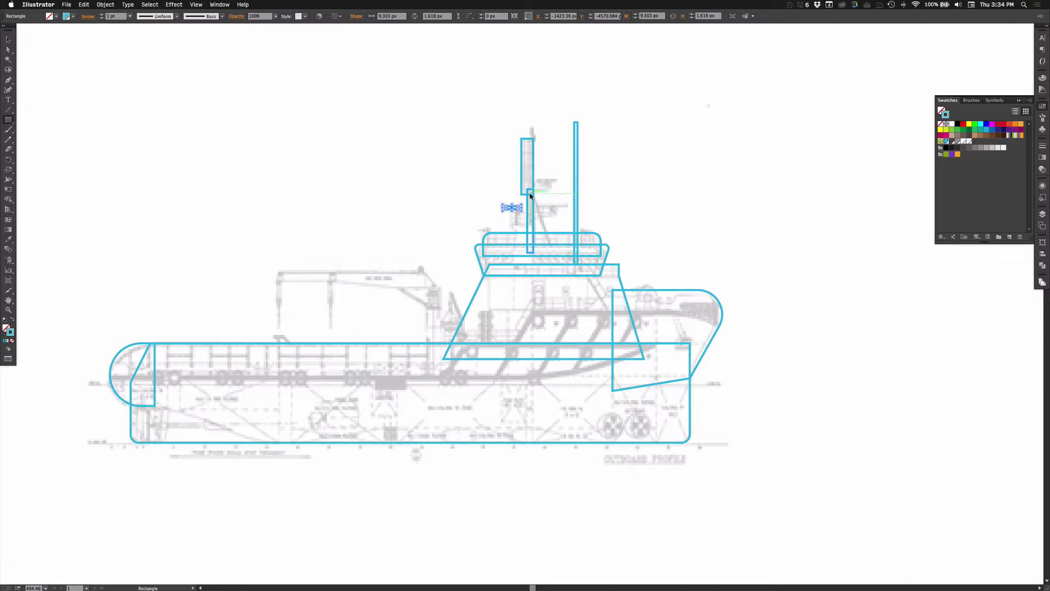
- Move the lower mast's bottom forward corner outward to slant that edge, and draw a box about 9 × 9 px under the aft platform bar
key(a)
drag(532, 252, 554, 255)
key(m)
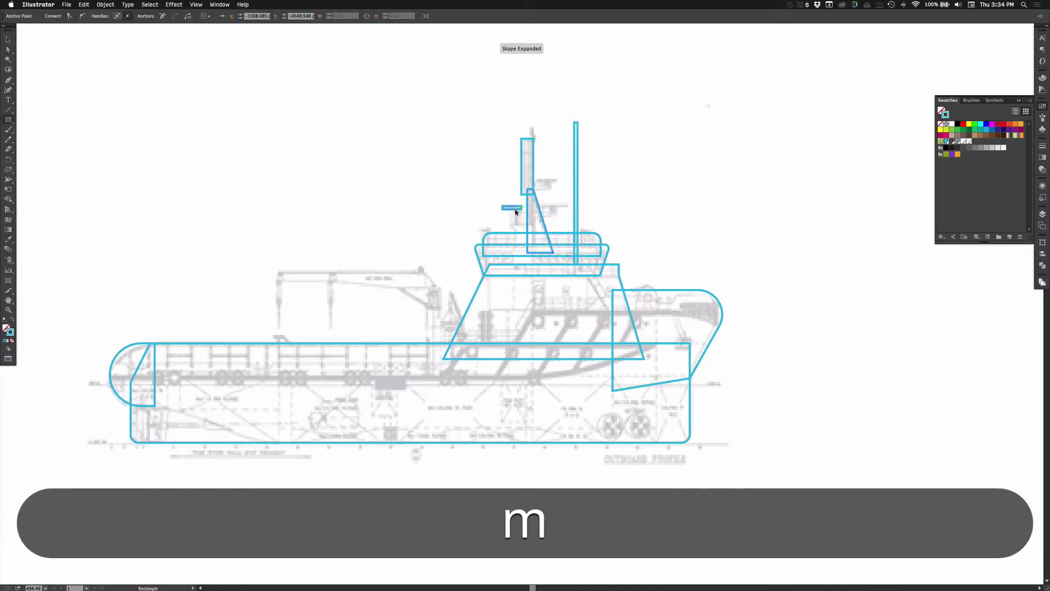
drag(516, 210, 533, 226)
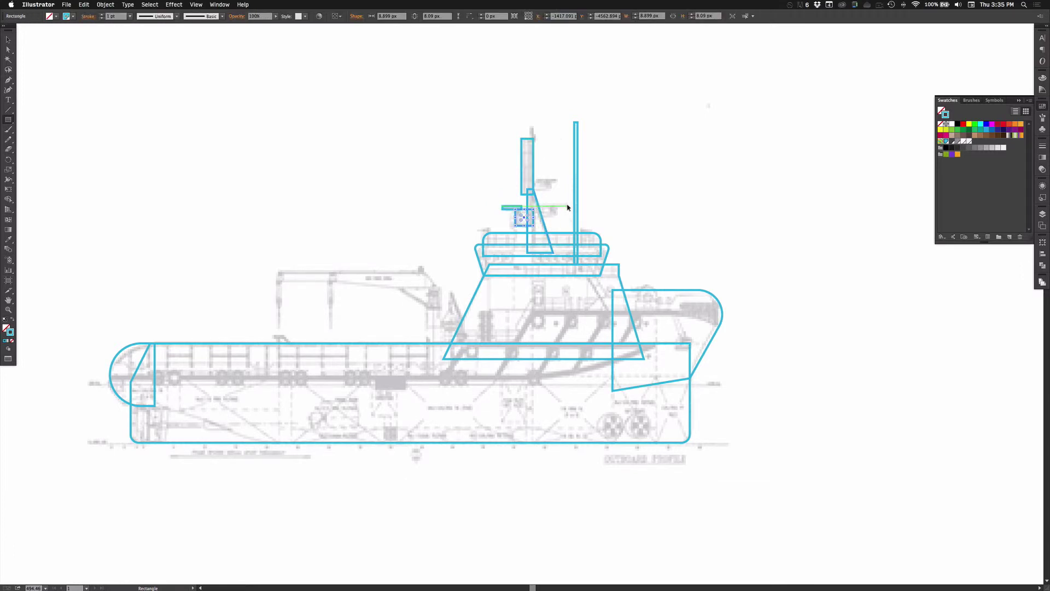
- Draw a flat bar with a shallow box beneath it for both the lower forward platform and the upper platform on the mast
drag(567, 207, 529, 217)
drag(537, 179, 558, 183)
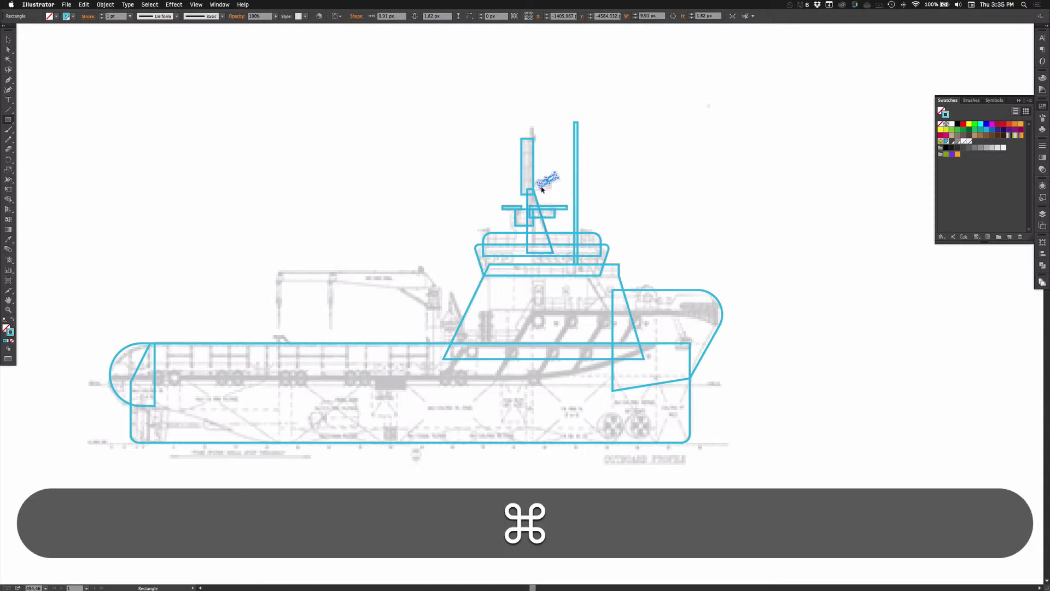
key(super+z)
key(super+space)
drag(373, 105, 584, 320)
key(m)
super+click(438, 314)
- Draw a long rectangle over the deck crane's boom and move its upper forward corner 10 px aft to slant that end
key(super+space)
alt+super+click(475, 328)
alt+super+click(475, 328)
alt+super+click(474, 328)
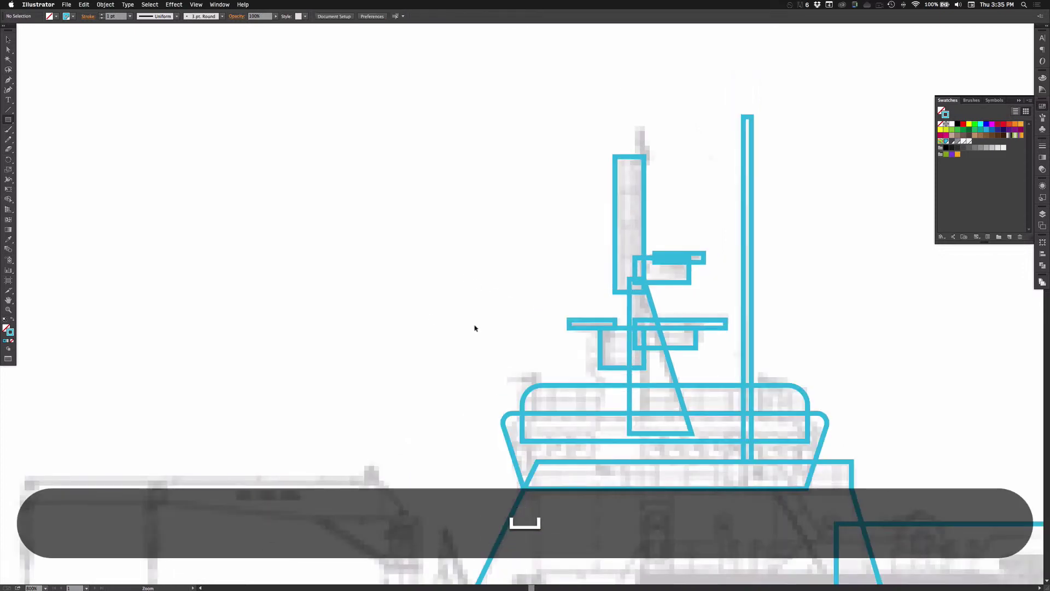
alt+click(475, 328)
alt+click(477, 329)
key(super+space)
drag(221, 200, 789, 484)
key(m)
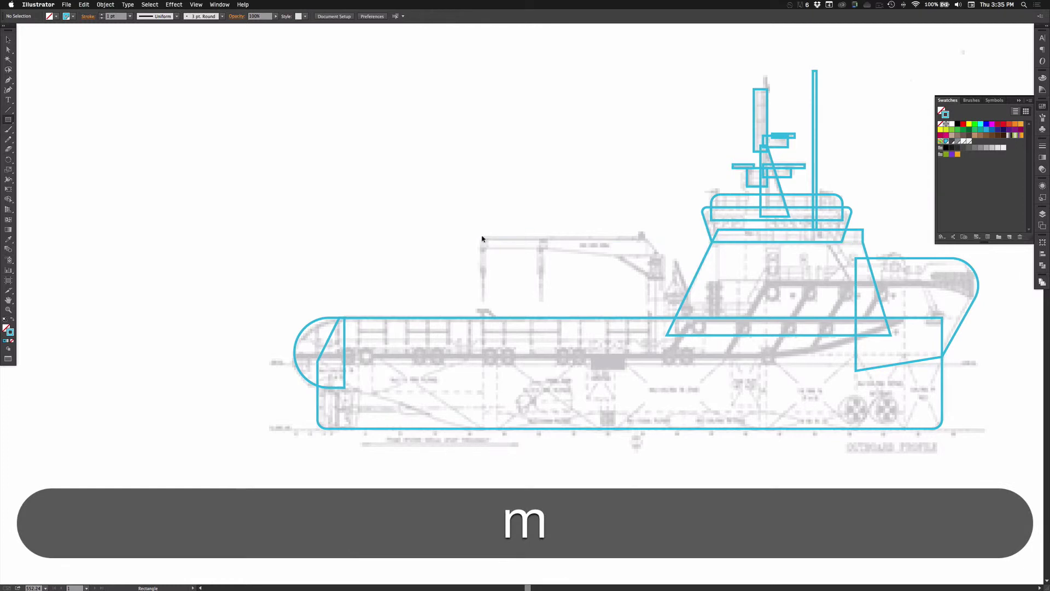
drag(481, 236, 666, 255)
key(a)
drag(675, 230, 656, 246)
key(shift+Left)
key(shift+Left)
key(shift+Right)
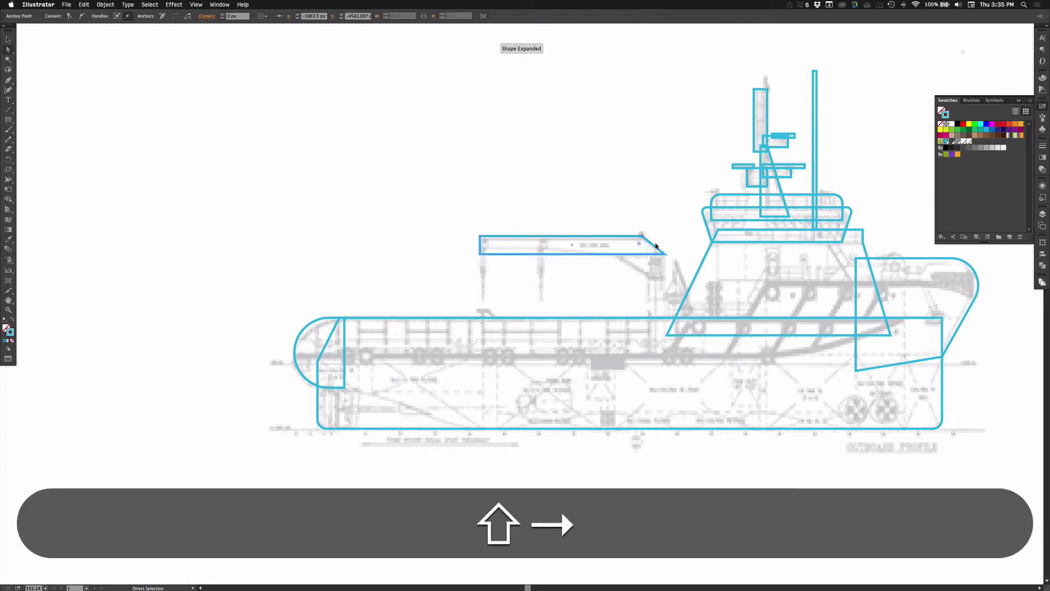
- Draw a rectangle about 8 × 32 px for the crane's post, running from the boom's forward end down to the deck
key(shift+m)
key(m)
drag(665, 255, 648, 326)
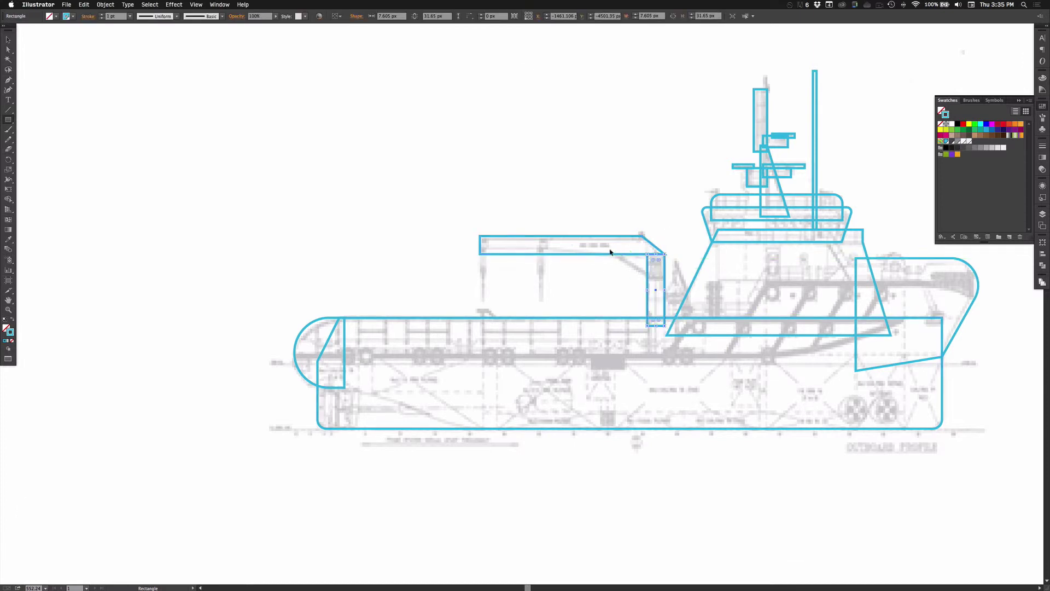
super+click(607, 285)
- Draw a small rectangle between the crane's boom and post and delete its outer lower anchor point to form a triangular brace
drag(641, 261, 614, 278)
key(p)
click(616, 272)
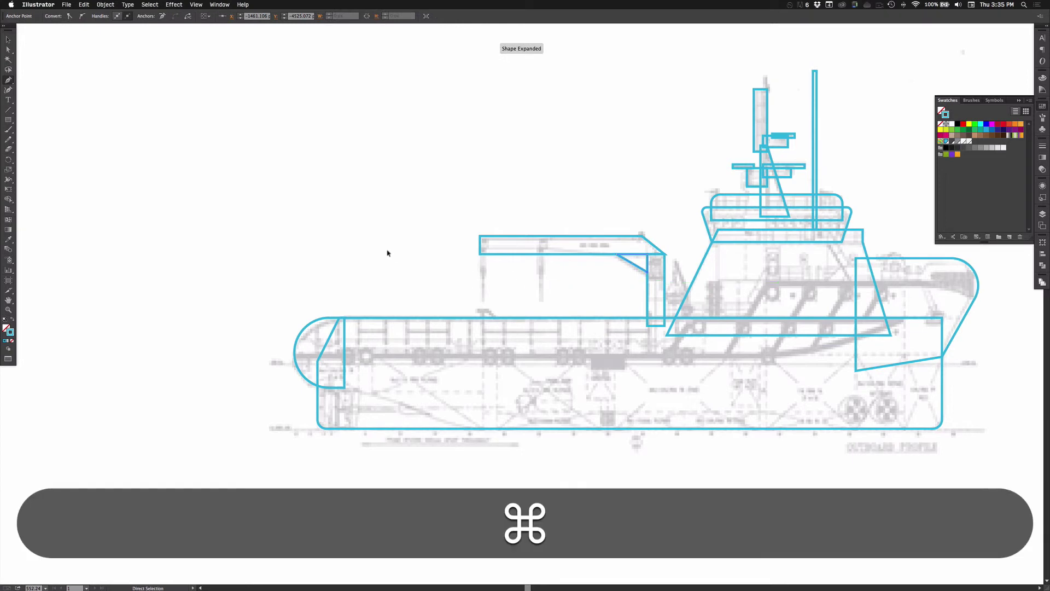
super+click(416, 262)
- Draw a rectangle about 3 × 9 px hanging from the boom's aft end and a thinner, longer one directly beneath it
key(v)
key(m)
drag(481, 253, 485, 277)
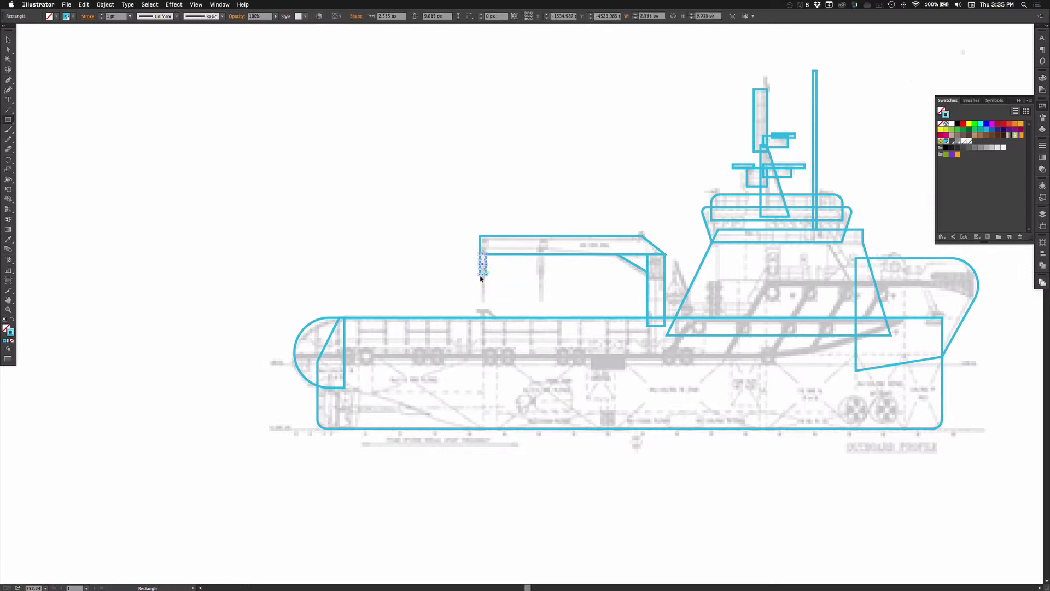
key(super+space)
drag(416, 180, 684, 377)
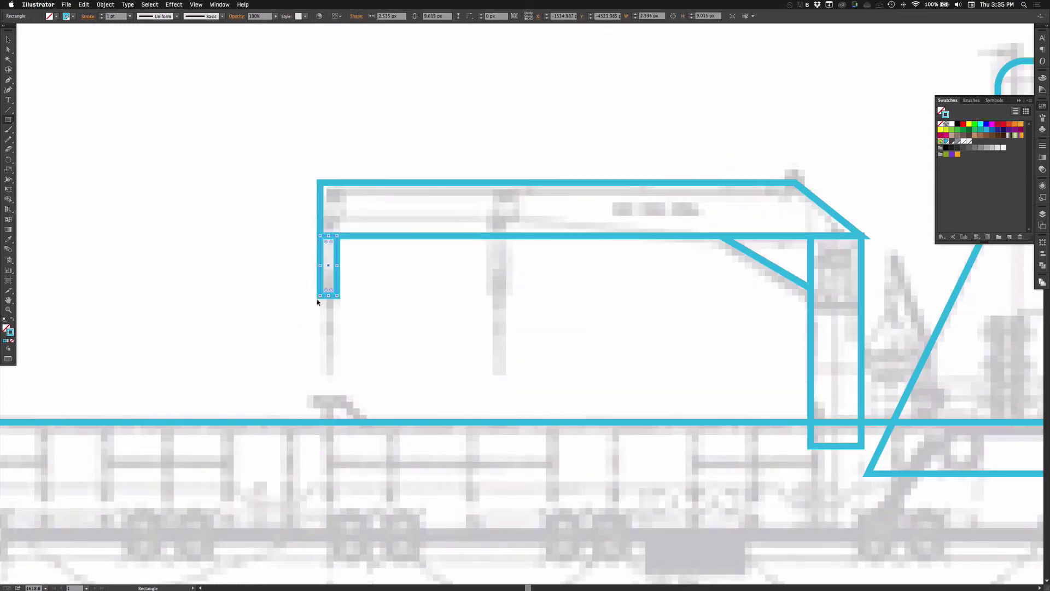
super+click(316, 299)
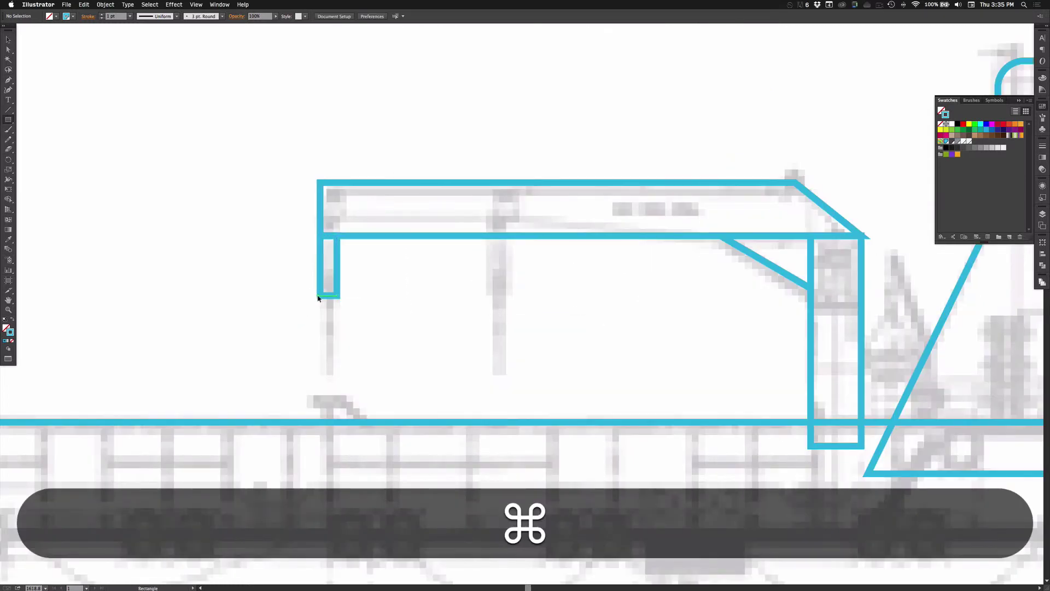
drag(321, 296, 329, 378)
- Duplicate the two hanging rectangles horizontally onto the crane's second hanger in the blueprint
super+click(309, 304)
key(super+v)
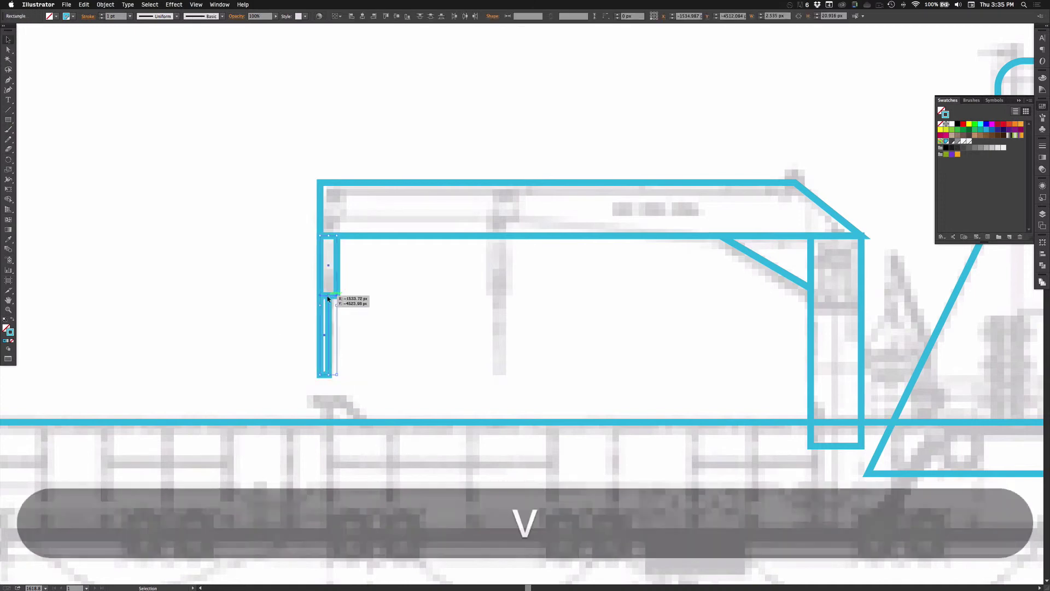
drag(329, 298, 499, 298)
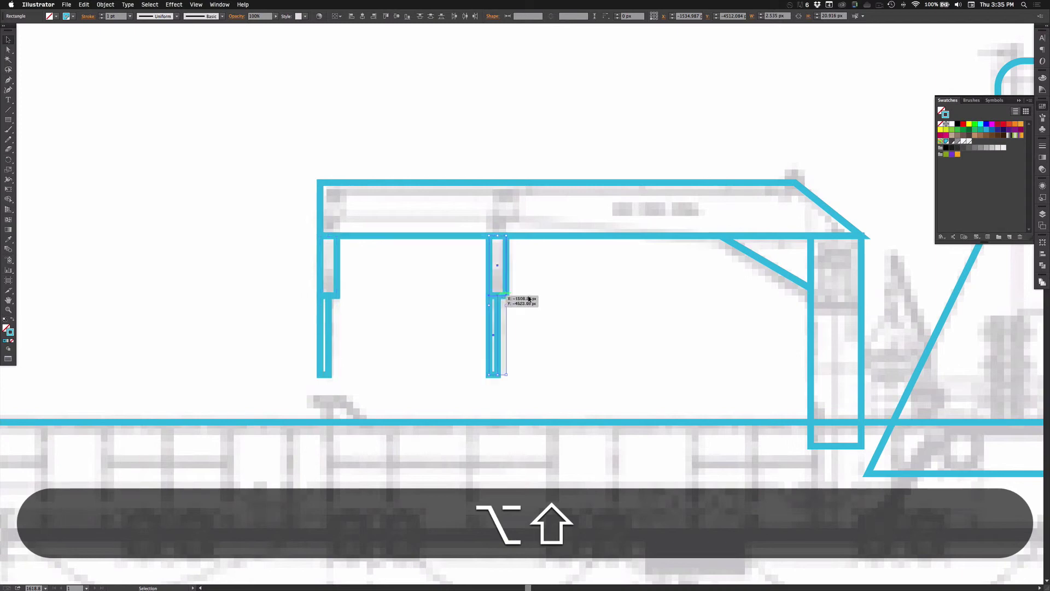
- Draw a rectangle about 10 × 5 px over the small deck fitting beneath the aft hanger
super+click(368, 403)
key(m)
drag(306, 393, 374, 429)
key(a)
key(p)
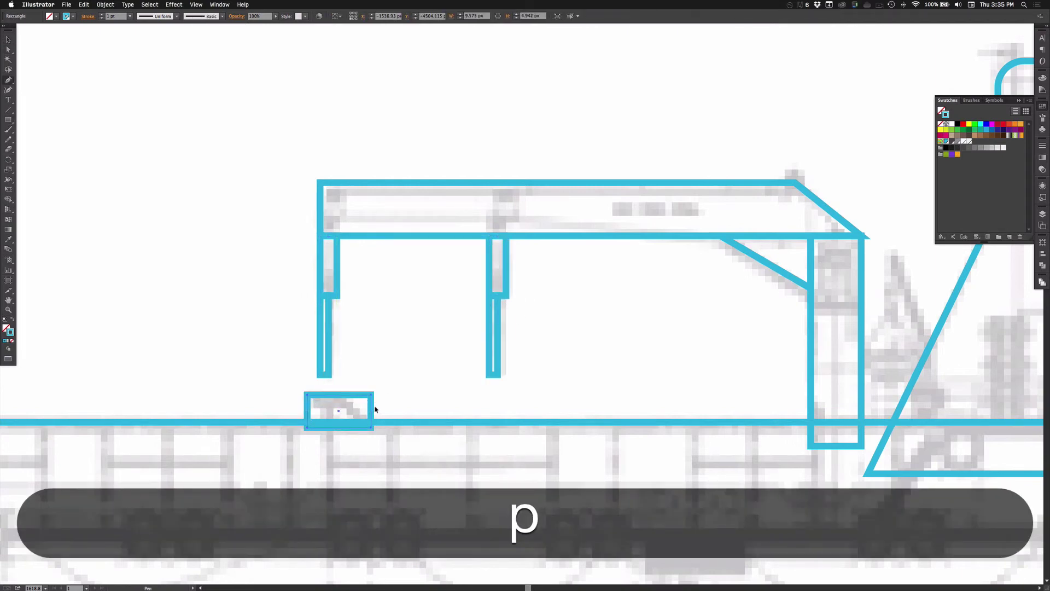
click(371, 398)
super+click(366, 402)
key(v)
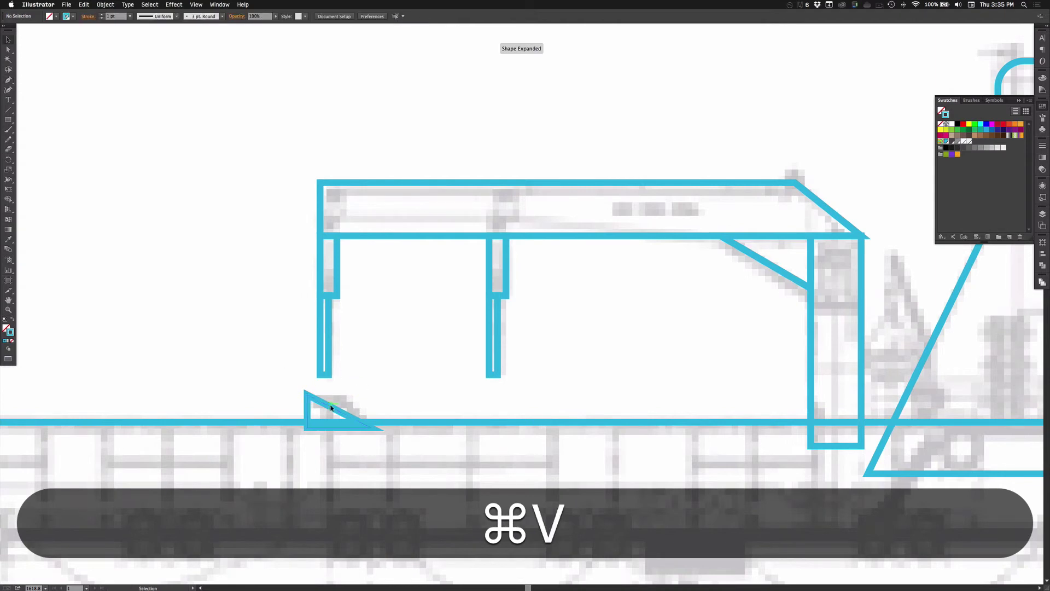
key(super+z)
- Move the deck fitting's upper forward corner aft to give the rectangle a slanted forward edge
key(a)
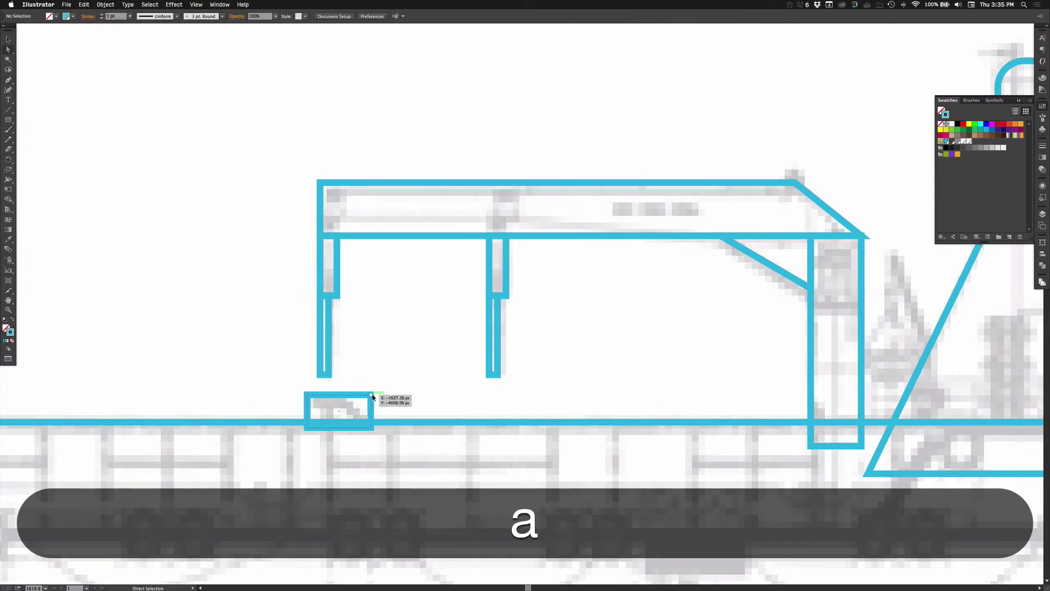
drag(372, 396, 341, 397)
click(420, 410)
- Select all the traced ship outlines and place a copy of them horizontally beside the blueprint
alt+super+click(420, 410)
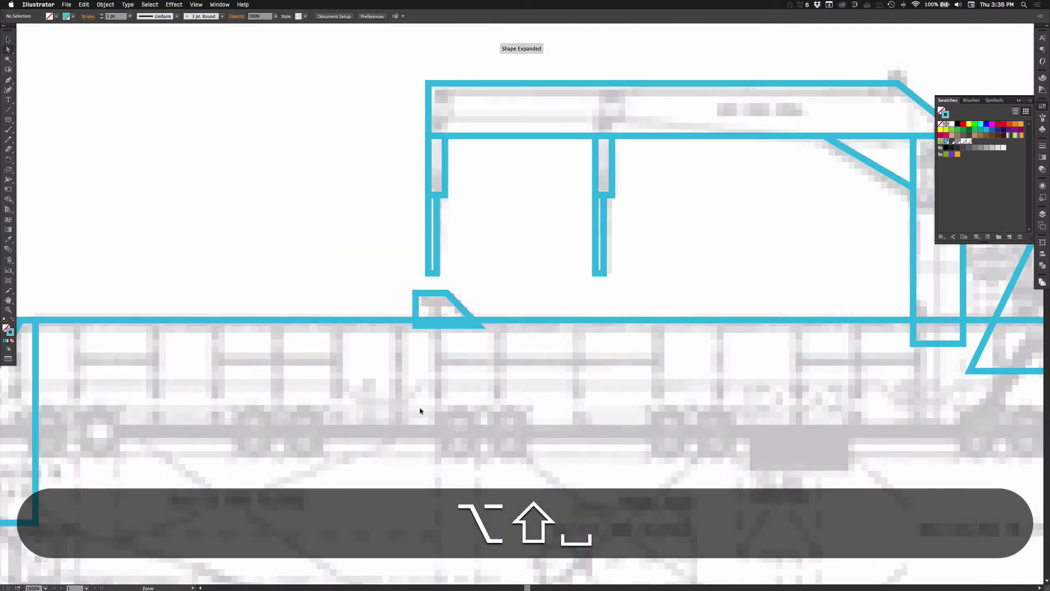
alt+super+click(424, 410)
alt+super+click(428, 411)
alt+super+click(426, 409)
alt+super+click(490, 386)
drag(399, 415, 183, 510)
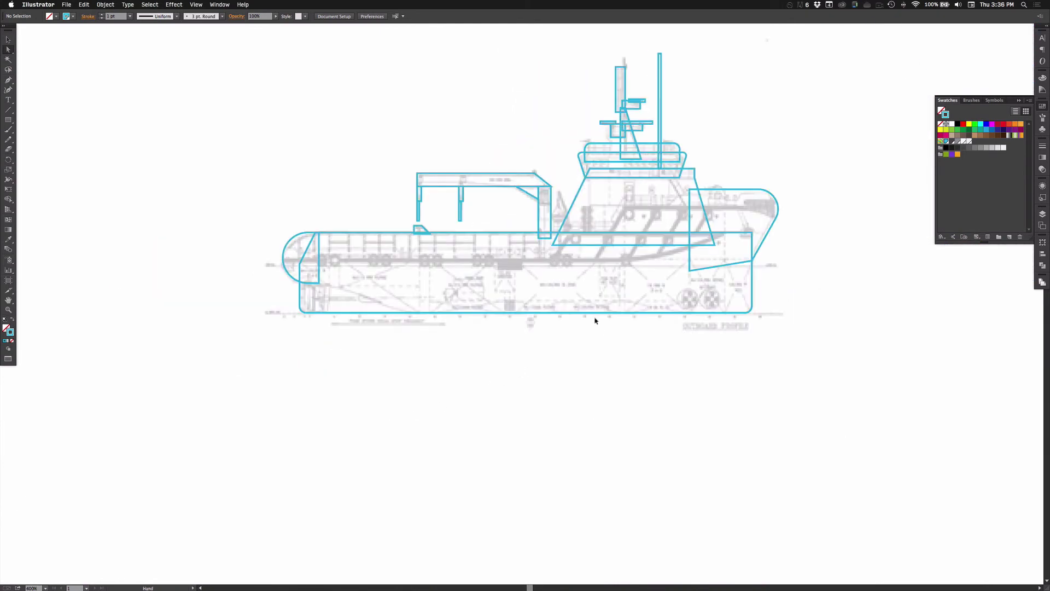
alt+super+click(529, 326)
drag(550, 311, 504, 369)
super+click(512, 319)
alt+super+click(505, 368)
key(v)
drag(249, 120, 750, 351)
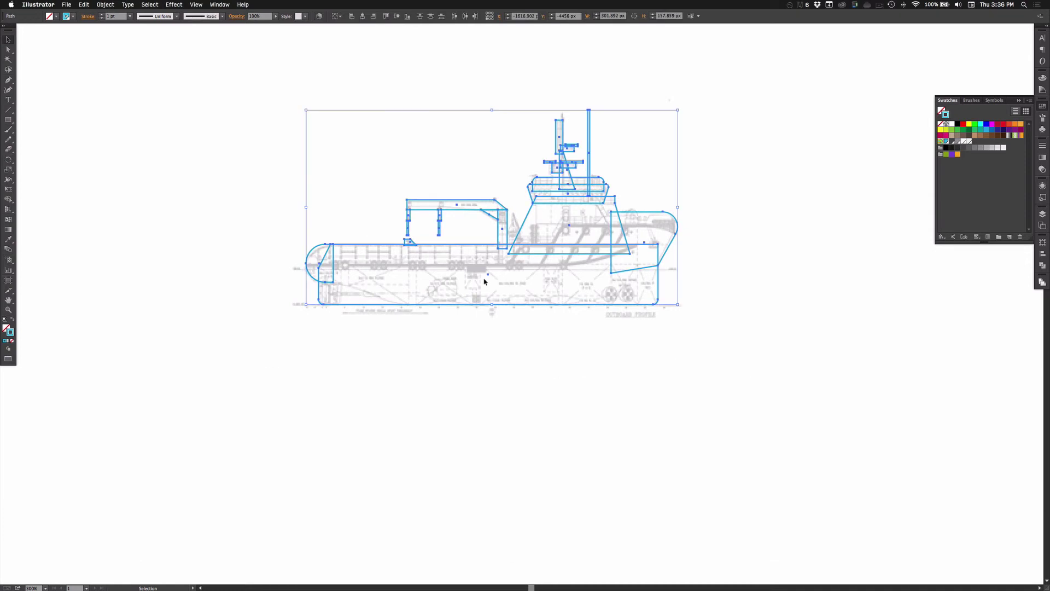
drag(412, 212, 881, 306)
- Swap fill and stroke on the original ship shapes over the blueprint to make a solid blue silhouette
drag(728, 341, 560, 398)
drag(129, 121, 508, 405)
click(13, 320)
click(548, 400)
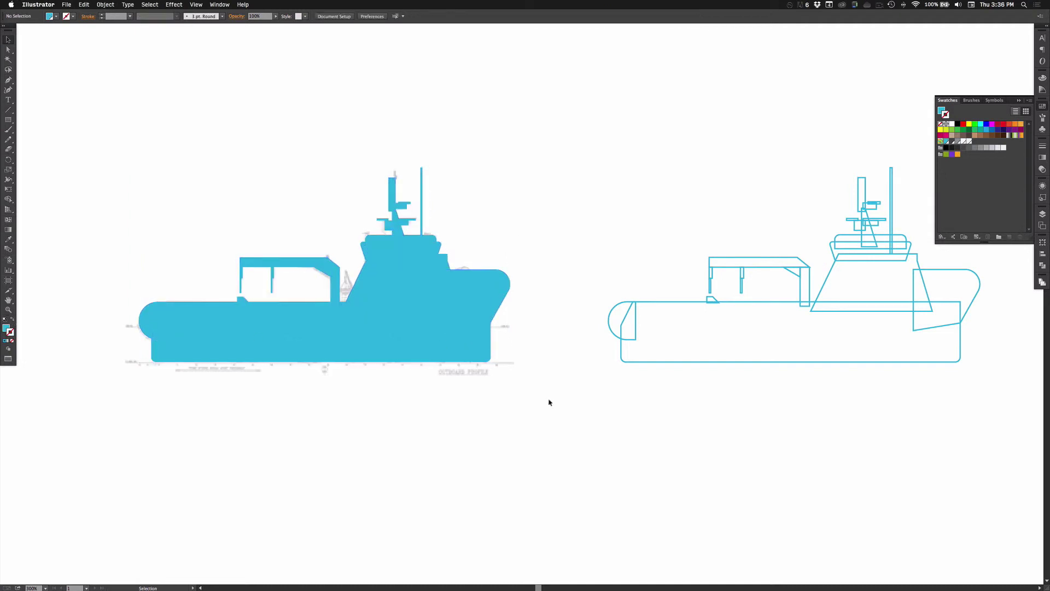
alt+super+click(437, 408)
alt+super+click(437, 408)
alt+super+click(437, 408)
drag(652, 267, 595, 351)
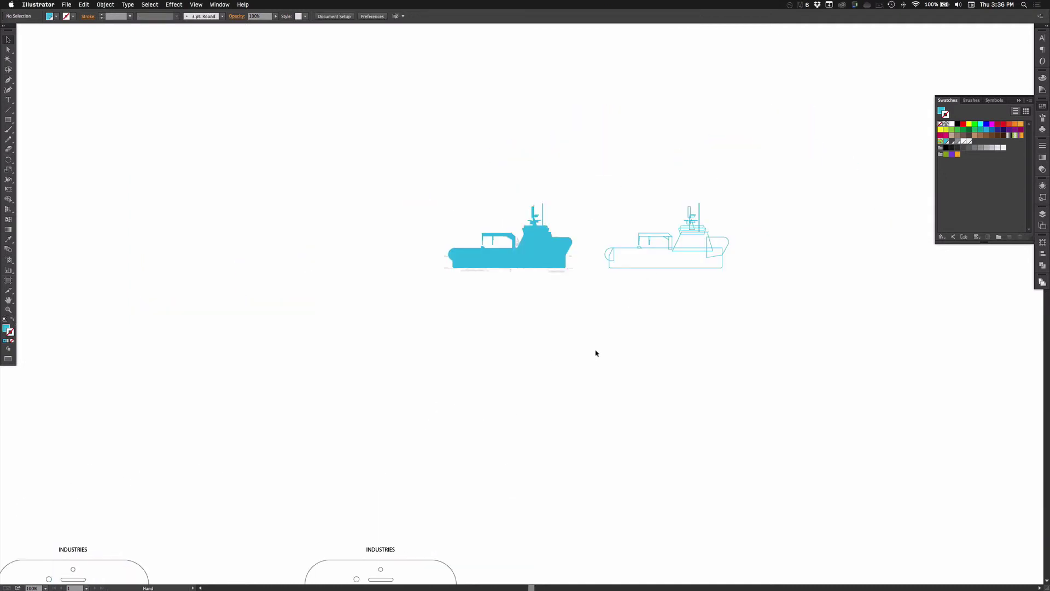
drag(328, 112, 791, 350)
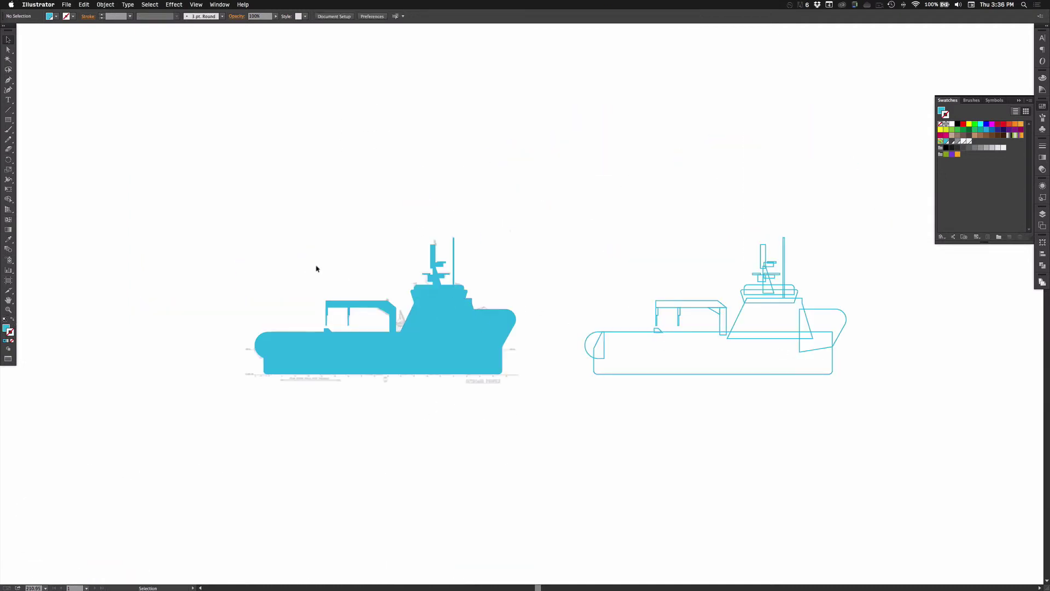
- Unite all the overlapping filled ship shapes over the blueprint into one silhouette with Pathfinder
drag(226, 185, 538, 395)
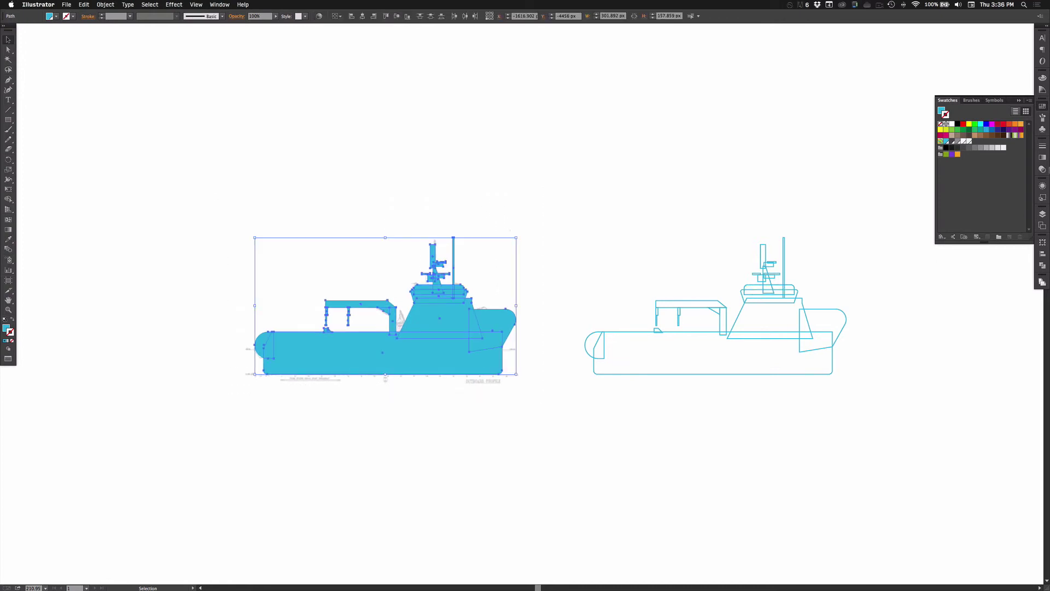
click(1043, 265)
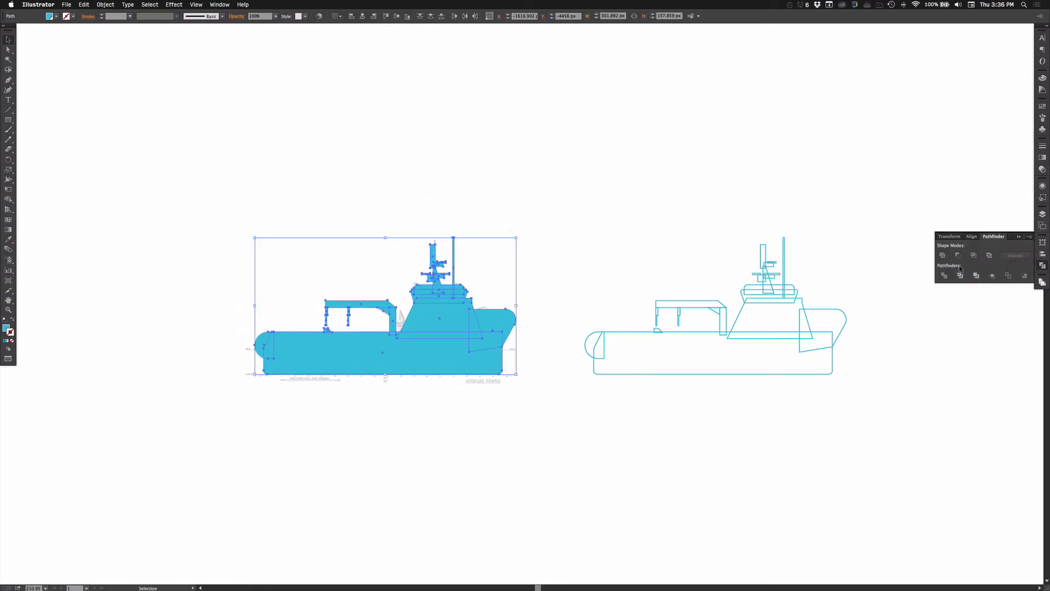
click(943, 255)
click(598, 229)
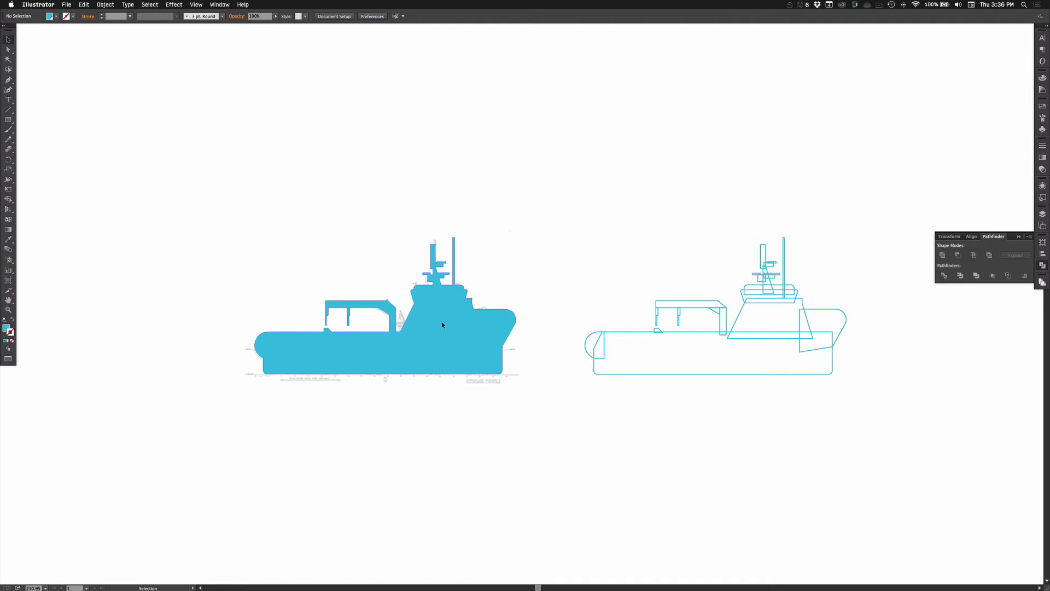
- Move the united ship silhouette horizontally off the blueprint, to the side opposite the outlined copy
click(452, 336)
key(alt+super+space)
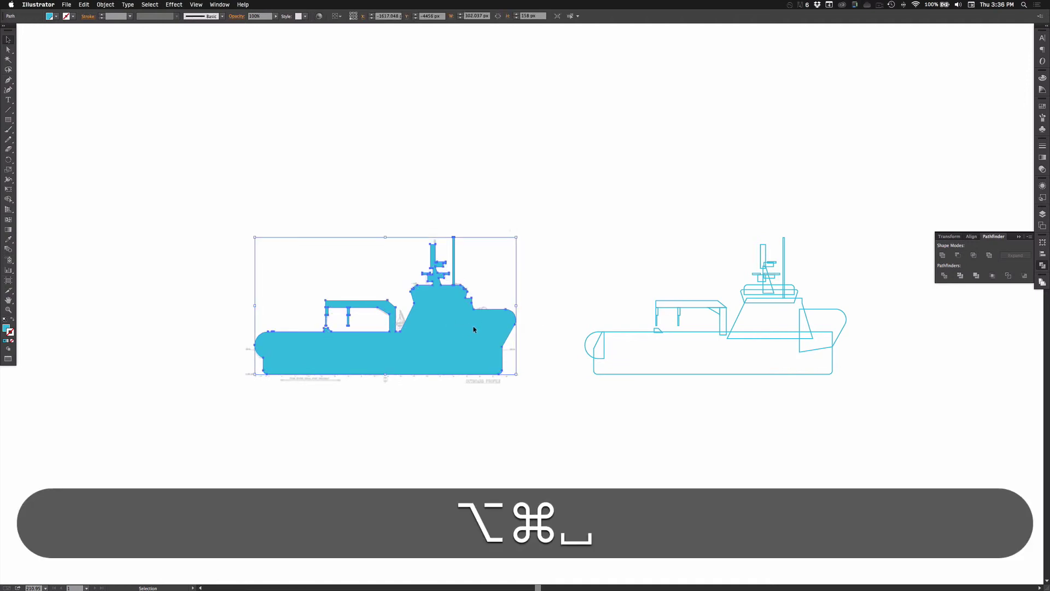
drag(476, 329, 190, 330)
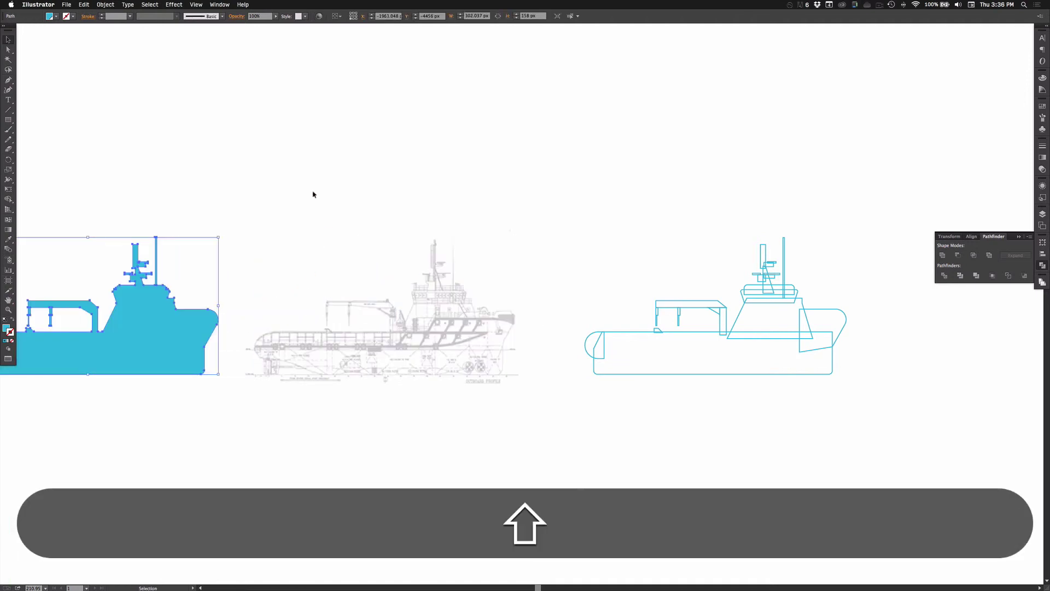
click(316, 194)
- Unlock the blueprint image and set its opacity to 100%
drag(334, 214, 563, 217)
key(super+alt+2)
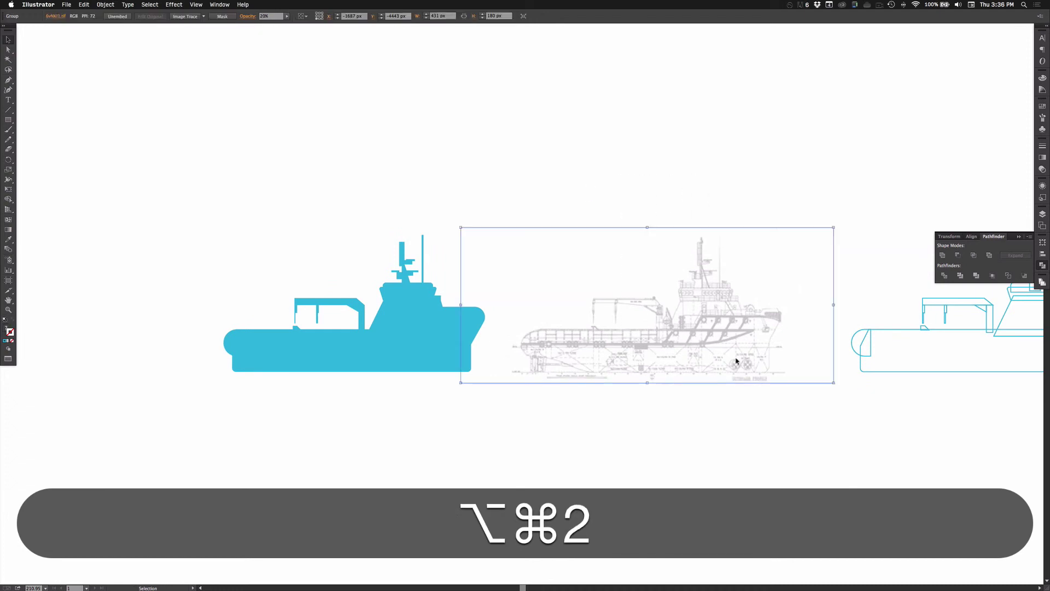
click(1043, 187)
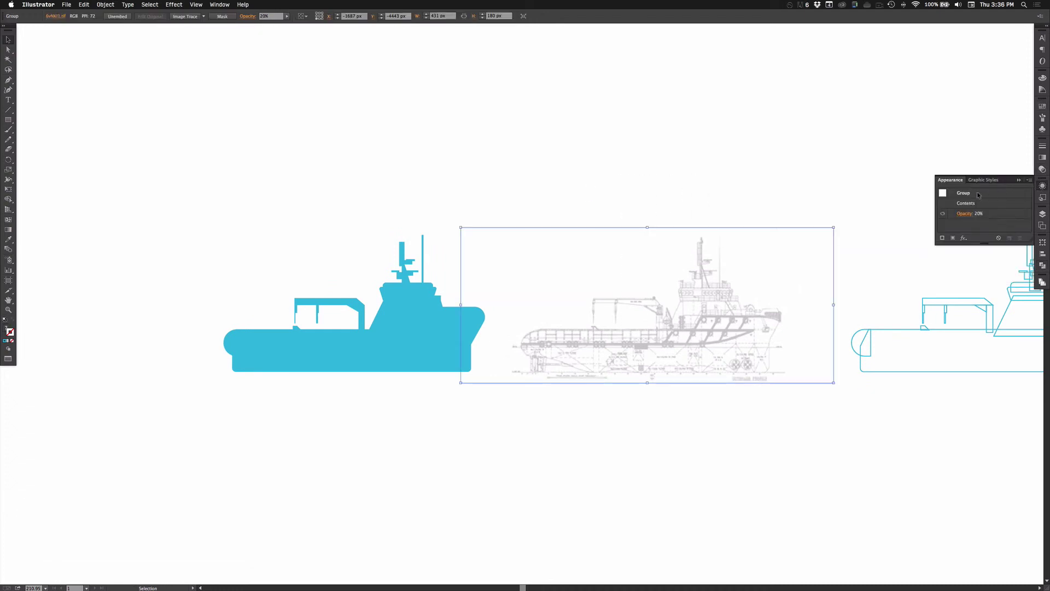
click(1042, 171)
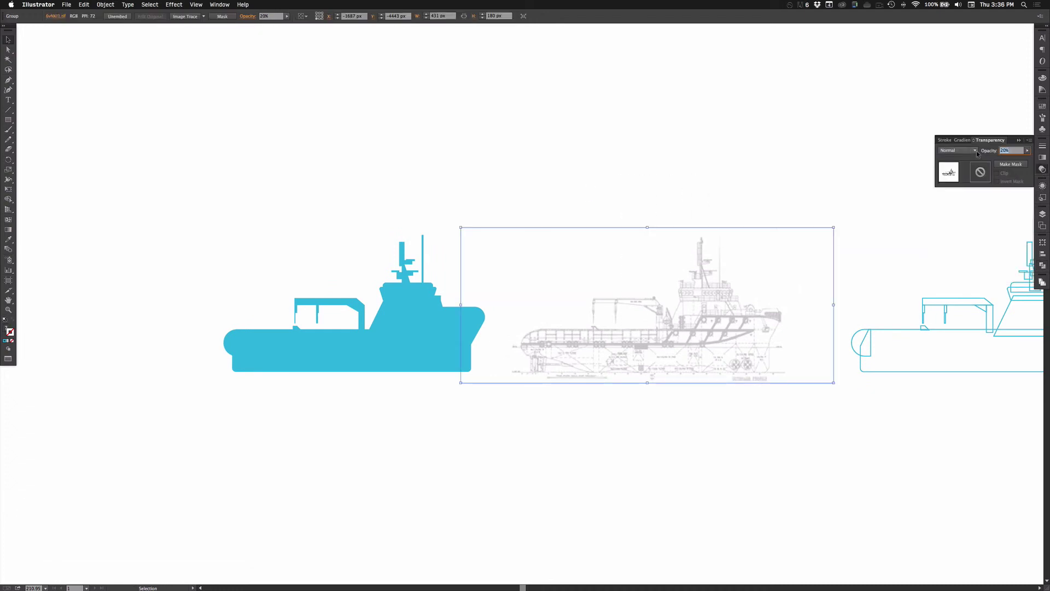
text(100)
key(Return)
click(734, 183)
key(space)
drag(734, 183, 651, 142)
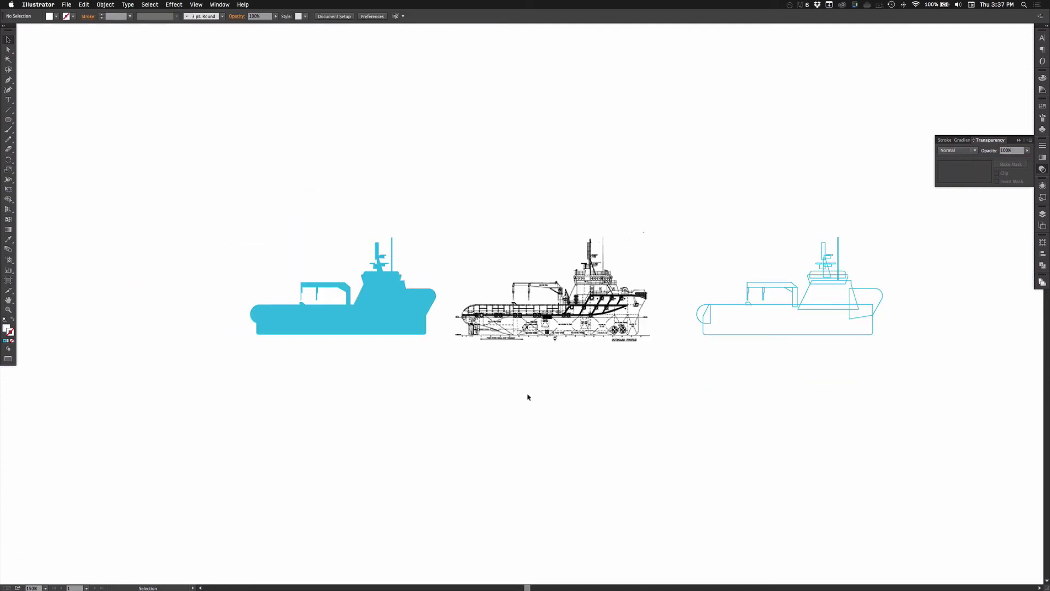
- Delete the blueprint image and the outlined copy of the ship, keeping only the solid silhouette
drag(519, 411, 884, 192)
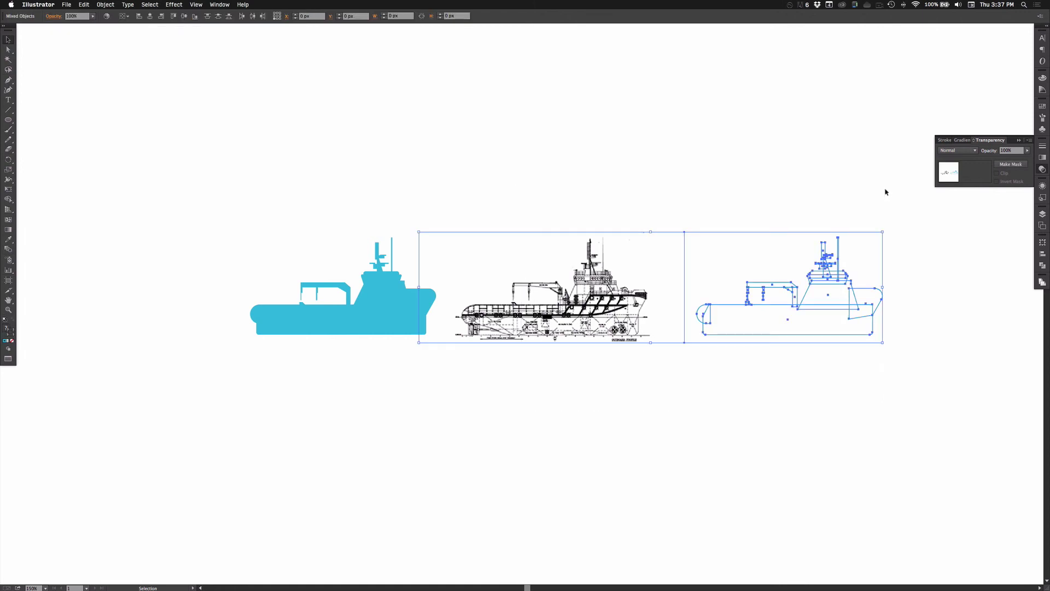
key(BackSpace)
key(space)
drag(335, 263, 490, 250)
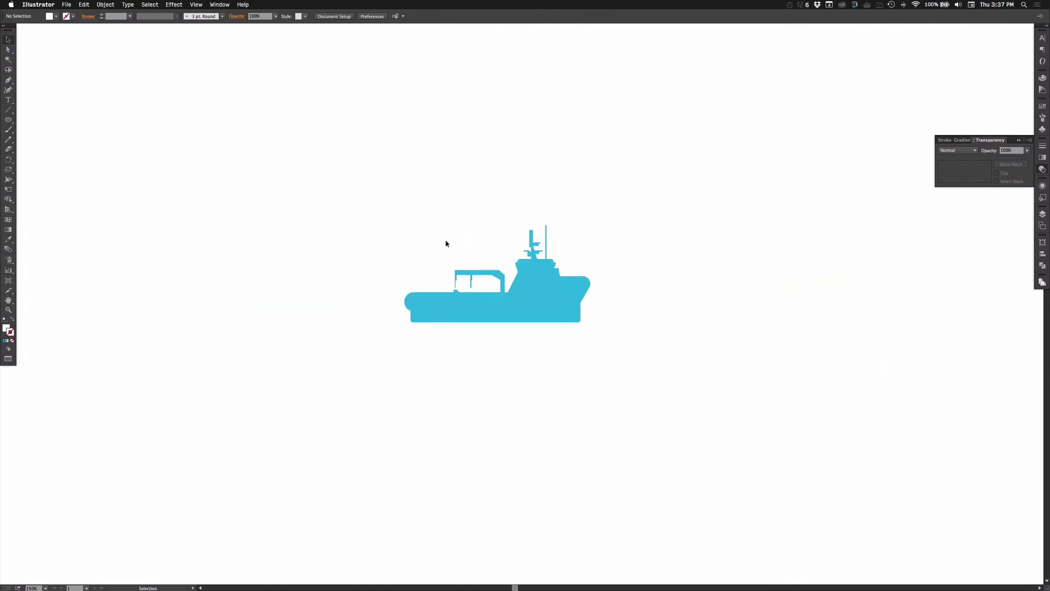
- Draw a horizontal line about 454 px long along the bottom of the hull, extending past both ends
key(backslash)
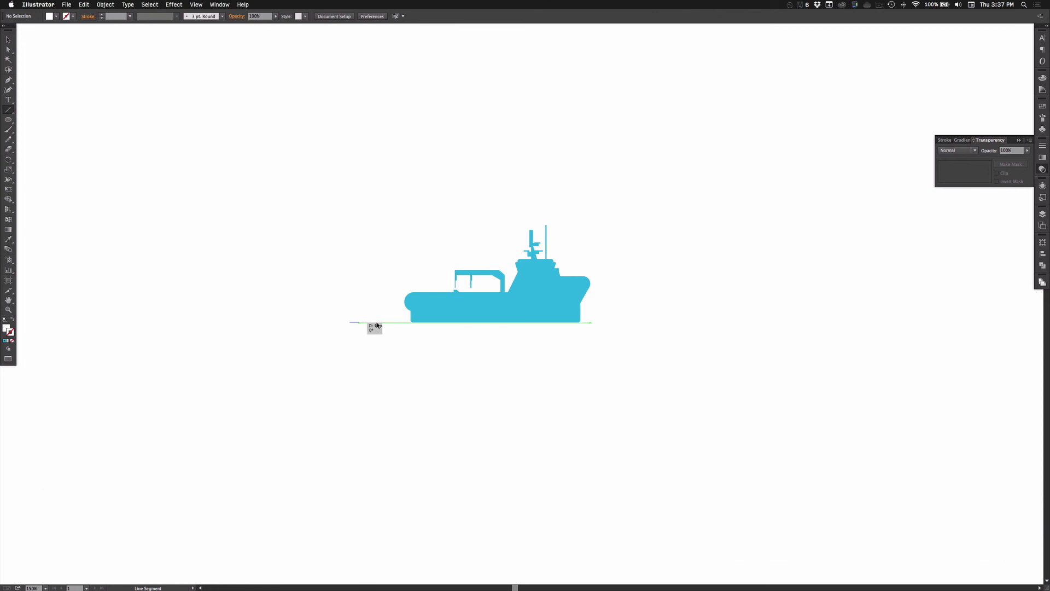
drag(377, 325, 634, 322)
key(super+shift+a)
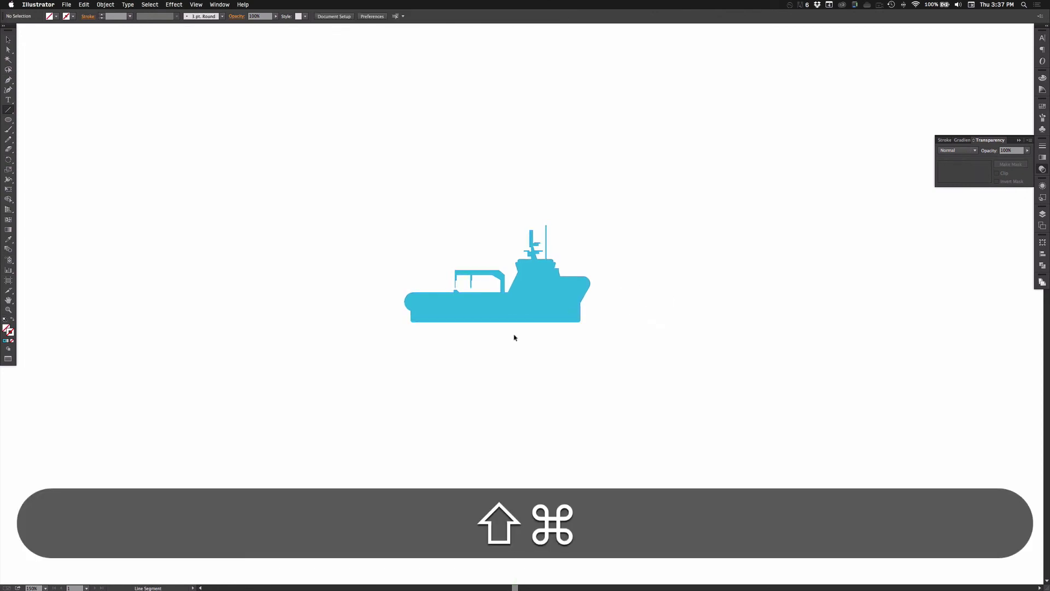
- Sample the ship's blue for the waterline and swap fill and stroke so the colour becomes its stroke
key(super+shift+v)
key(v)
key(i)
click(460, 305)
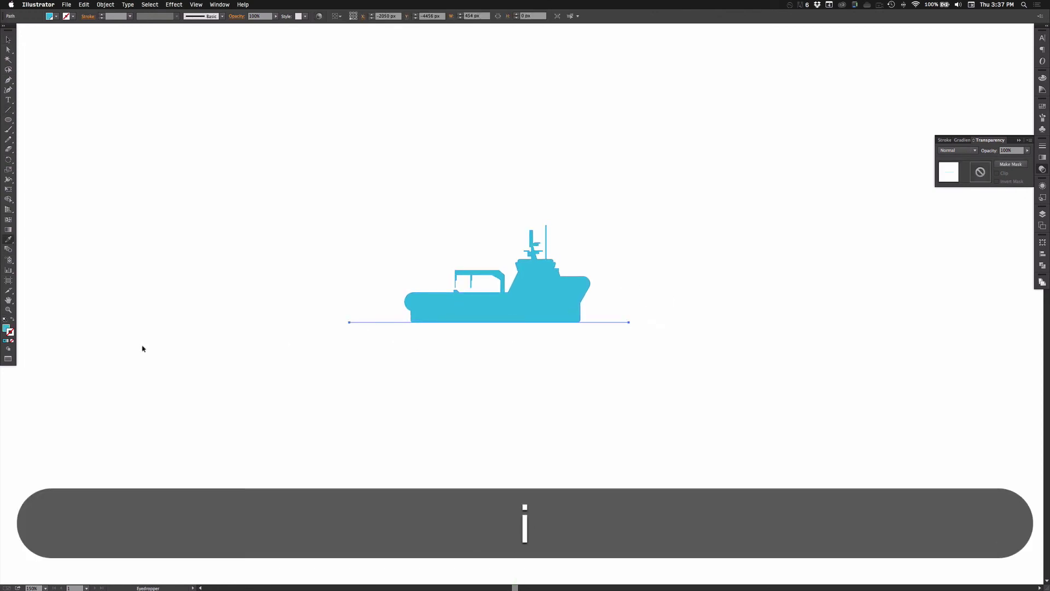
click(12, 319)
super+click(219, 260)
key(v)
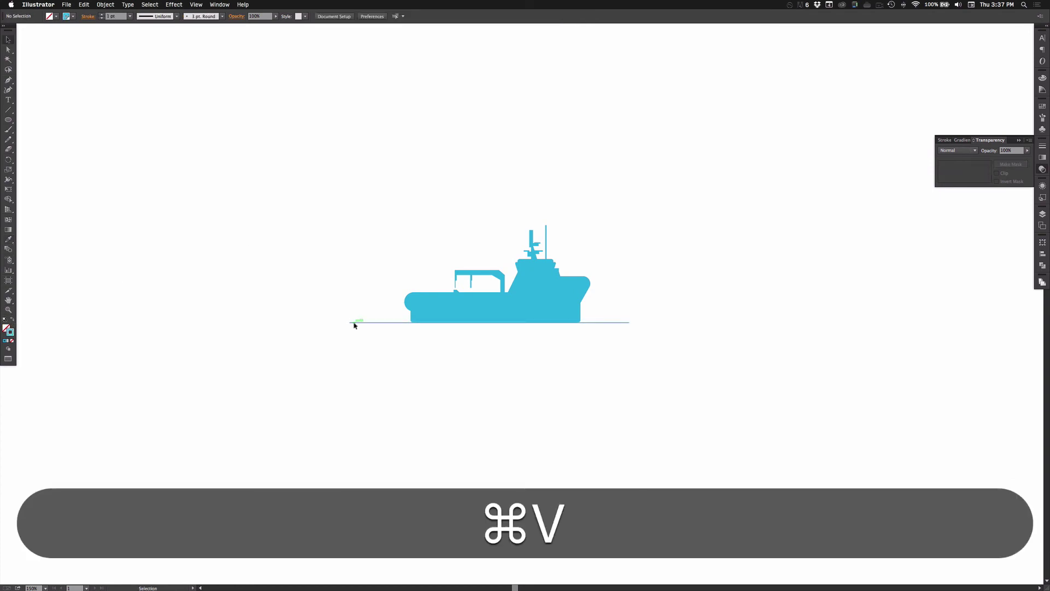
- Nudge the waterline up one increment and set its stroke weight to 2 pt
key(v)
drag(375, 311, 390, 339)
key(Up)
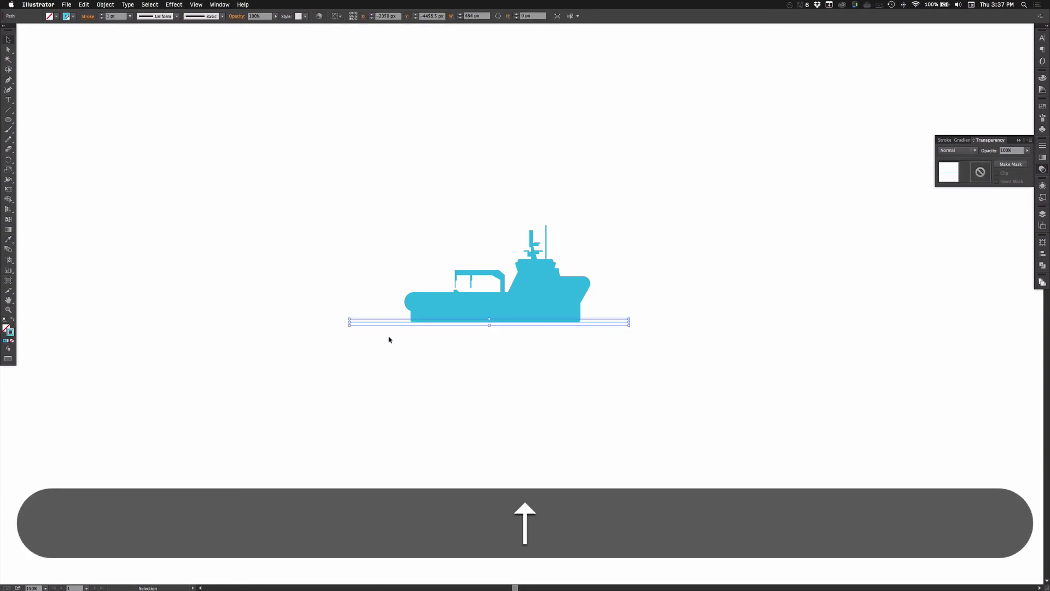
click(1039, 147)
click(969, 149)
click(801, 168)
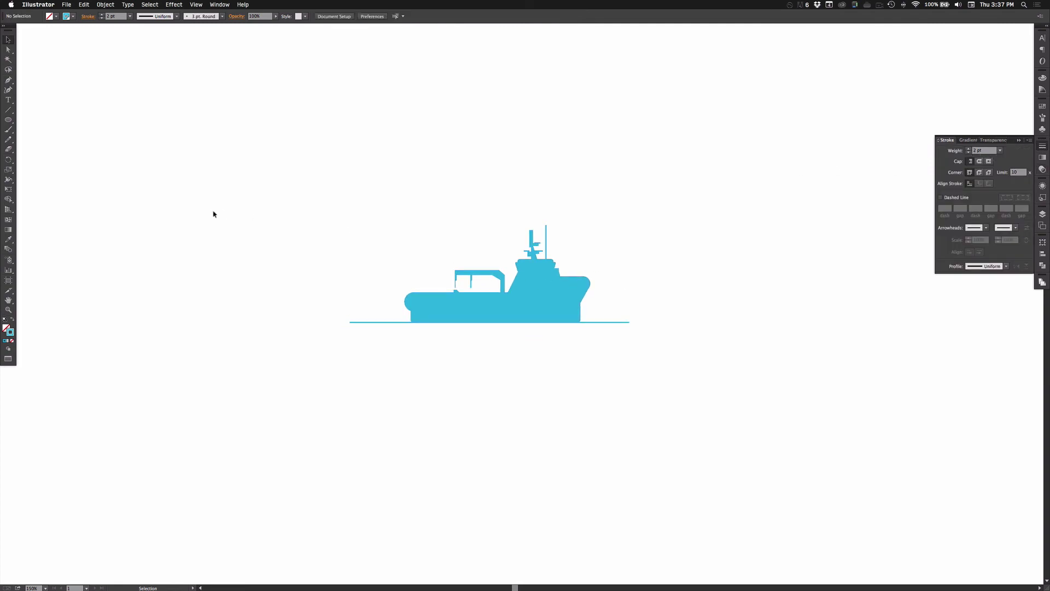
- Shorten the waterline by moving both end points inward so it extends only slightly beyond the hull
key(space)
key(a)
drag(344, 299, 370, 331)
key(shift+Right)
key(shift+Right)
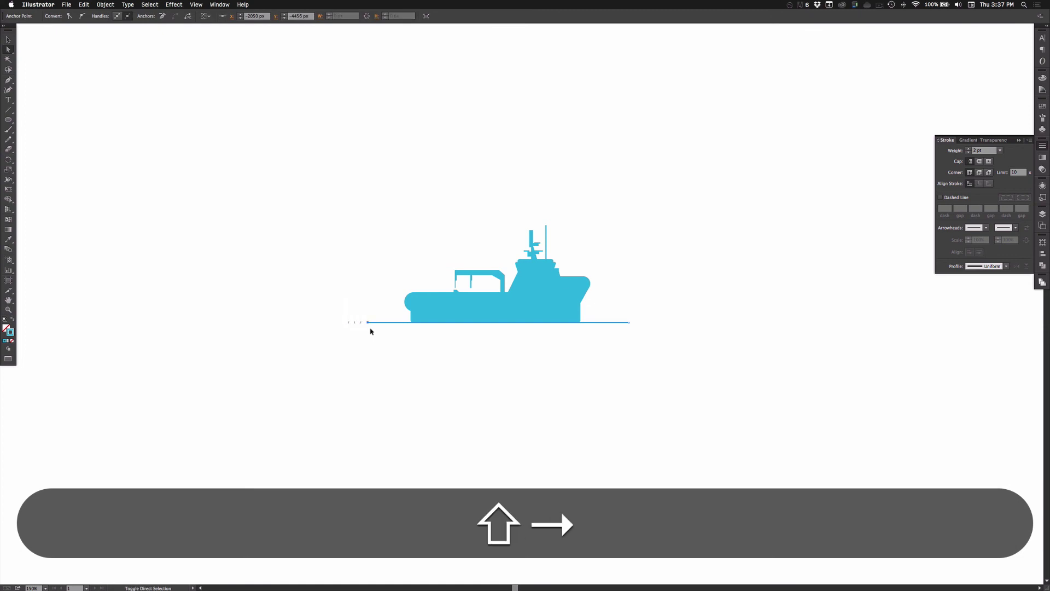
drag(641, 298, 612, 347)
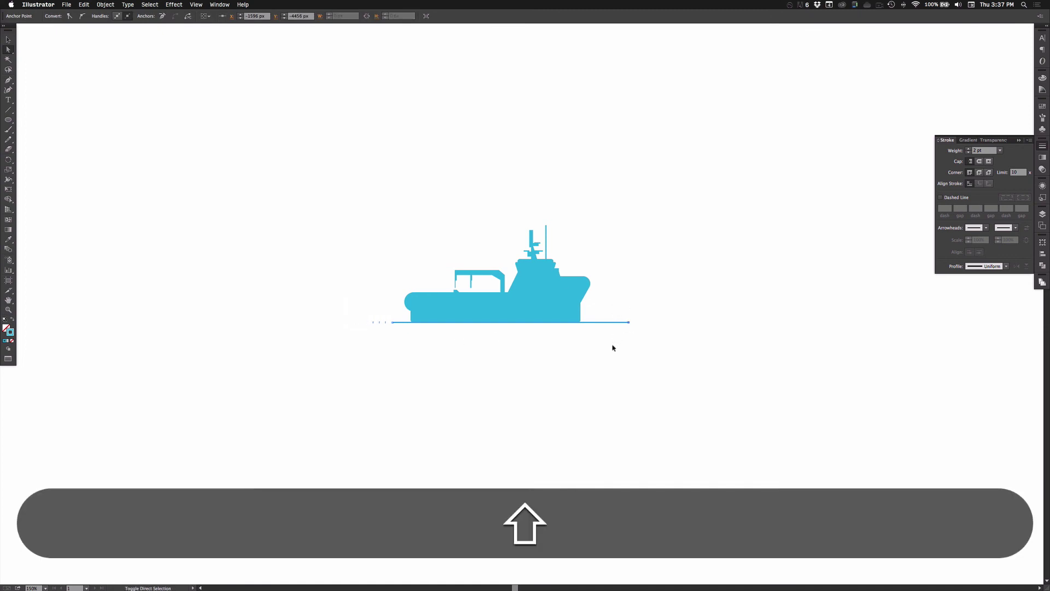
key(shift+Left)
key(shift+Left)
key(shift+Left)
click(639, 307)
key(v)
- Save the finished ship illustration
key(space)
drag(641, 311, 626, 338)
key(super+s)
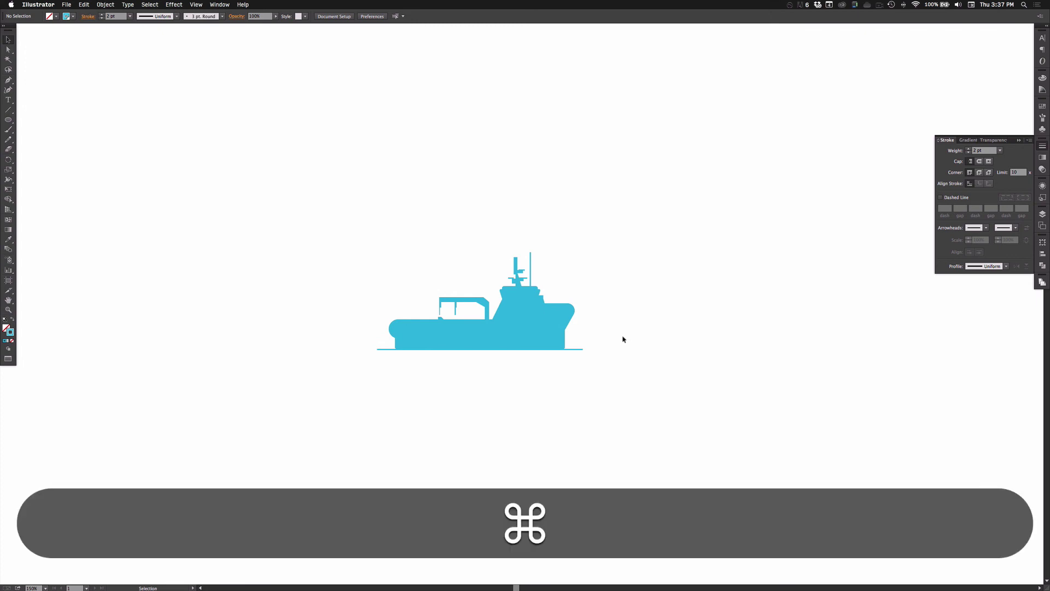
key(super+s)
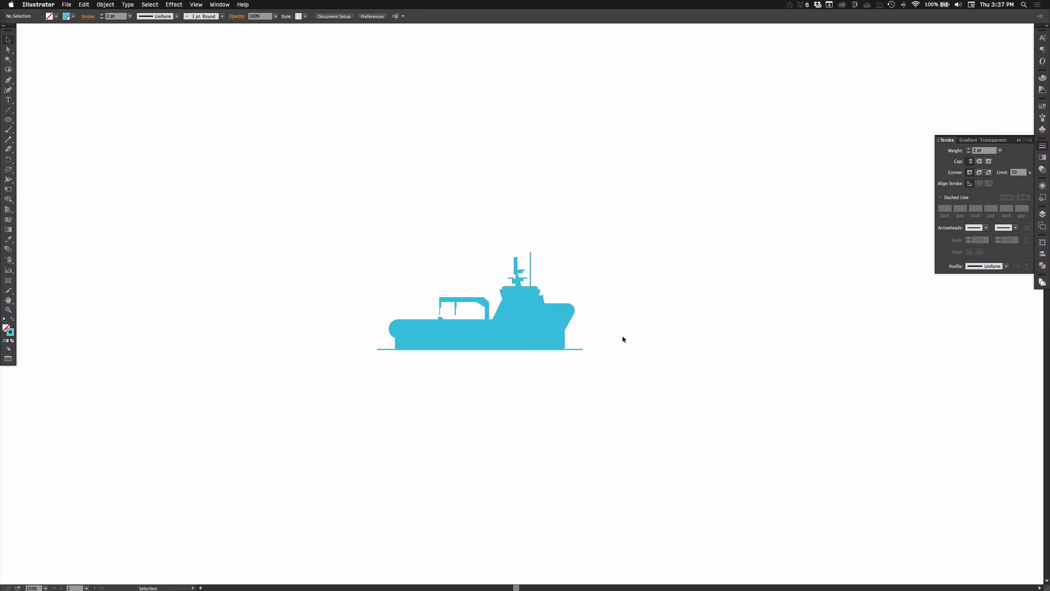
key(super+s)
key(super+s)
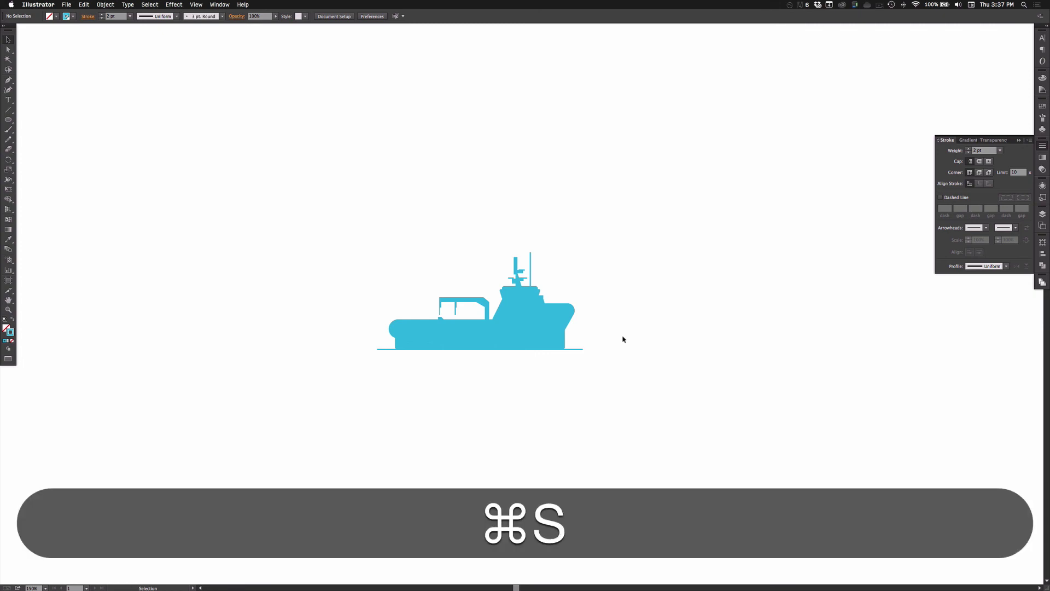
key(super+s)
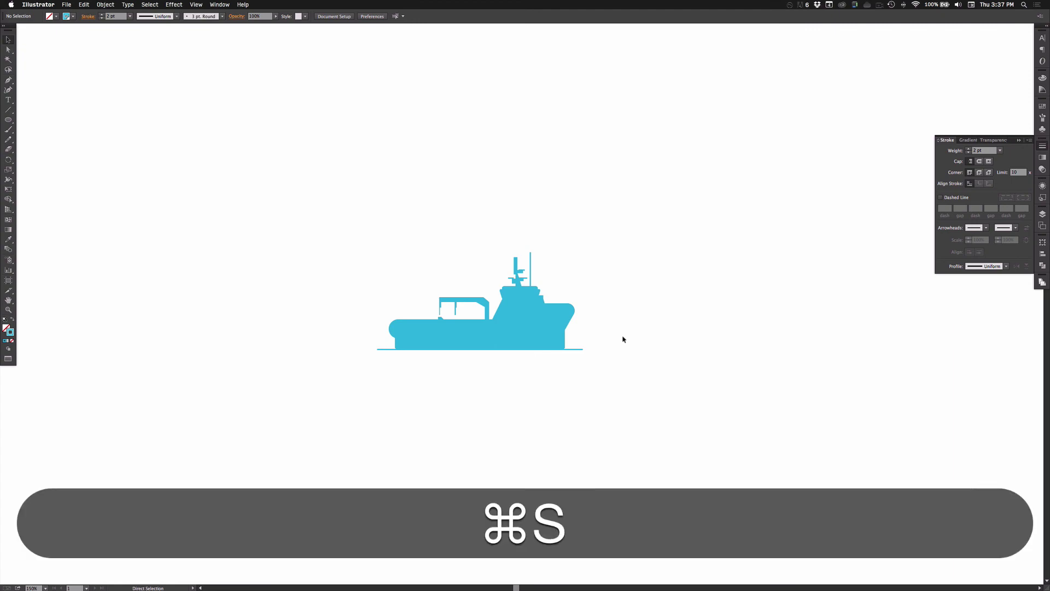